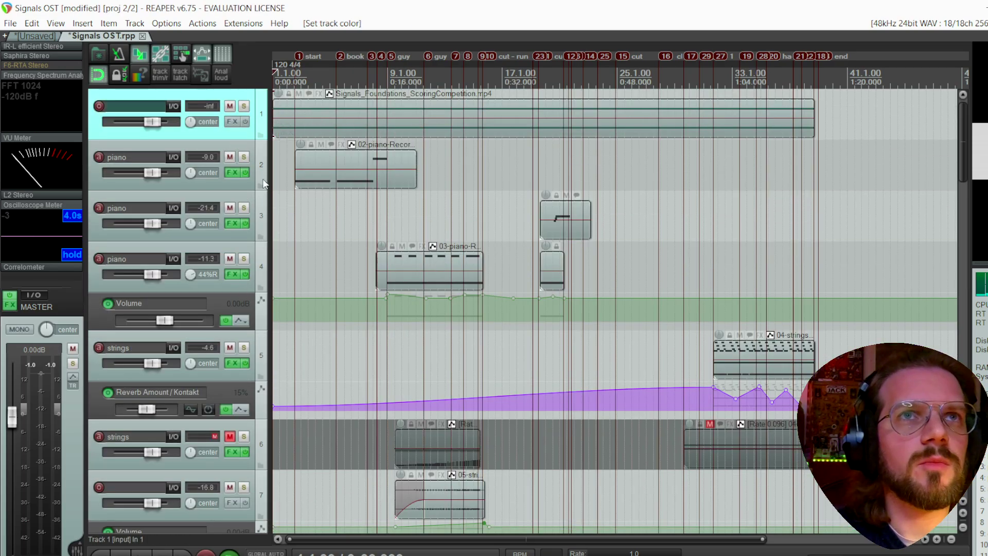
Play back the soloed piano part on track 3 from about bar 20
left_click(315, 191)
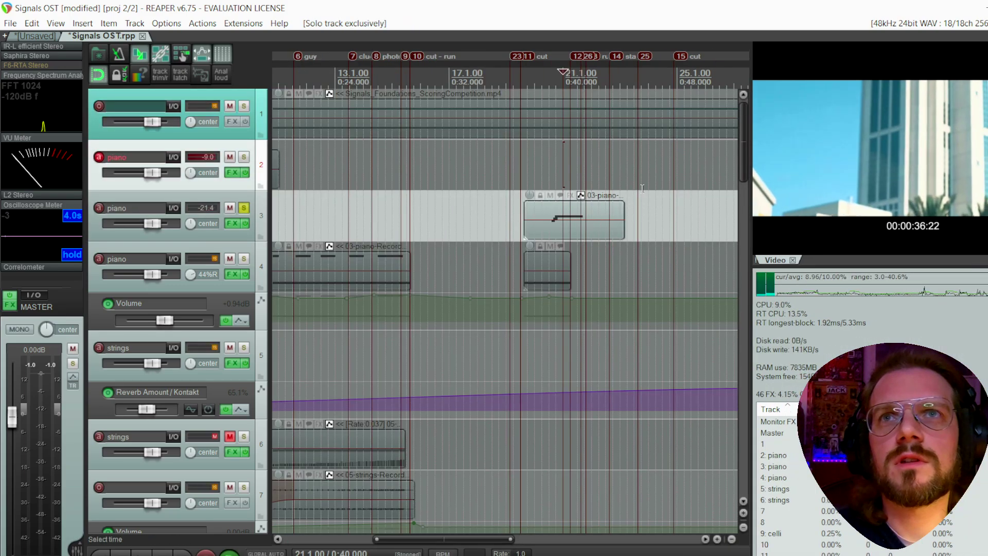
left_click(548, 172)
key("space")
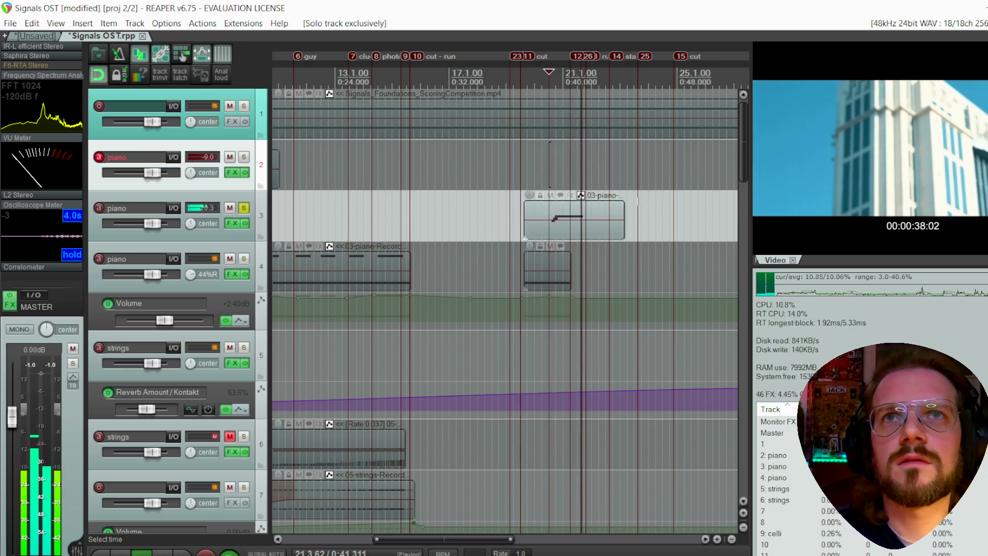
key("space")
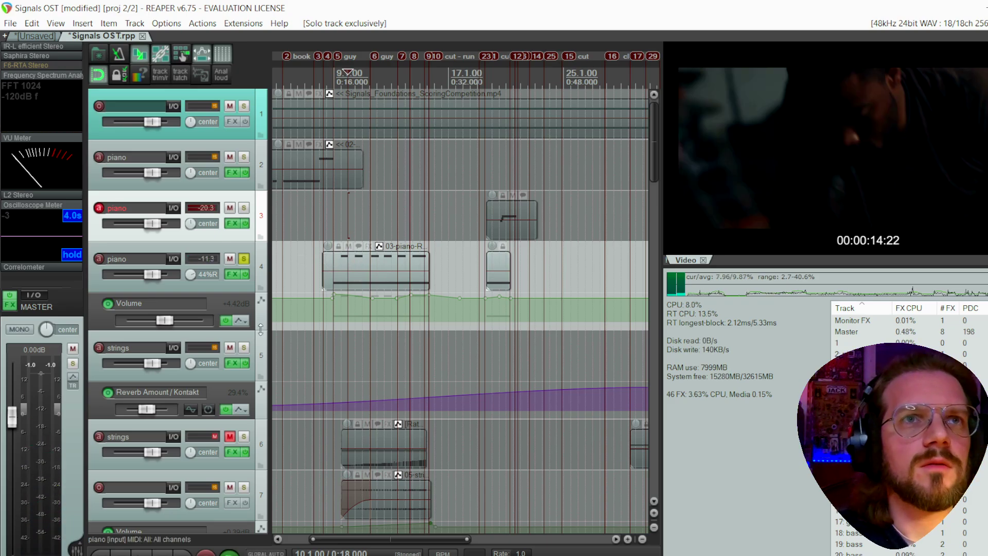
Enlarge the Volume envelope lane of piano track 4 and play the soloed part from bar 9
left_click_drag(261, 330, 245, 449)
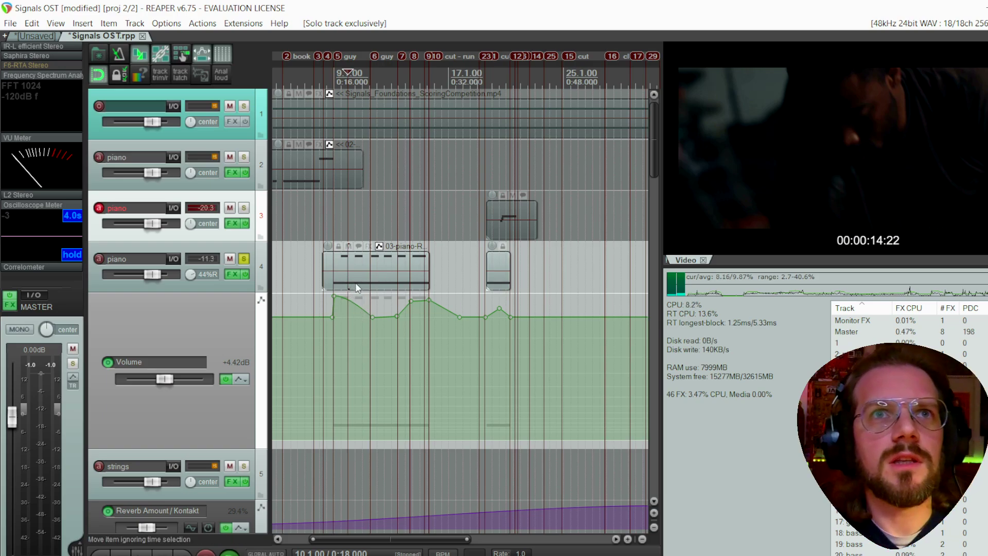
left_click(335, 231)
key("space")
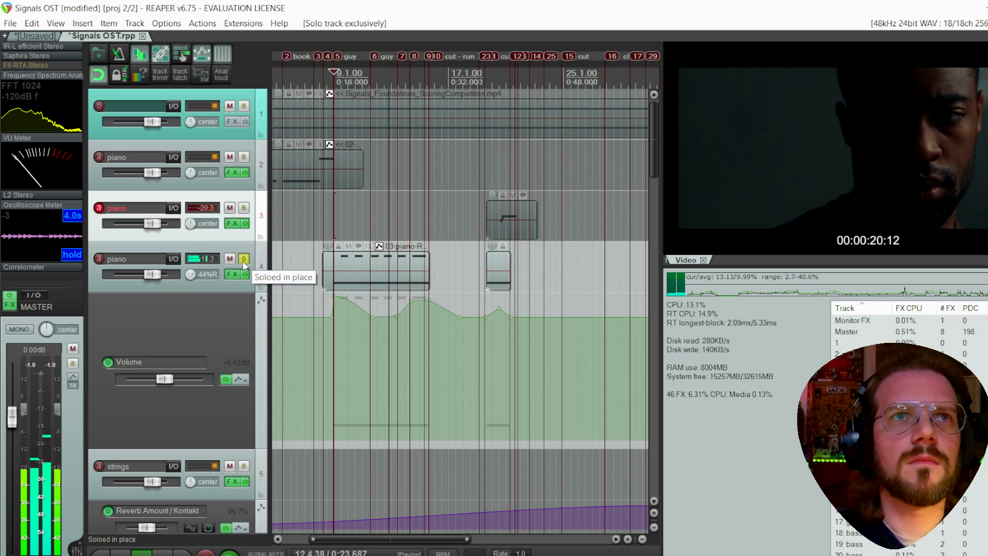
key("space")
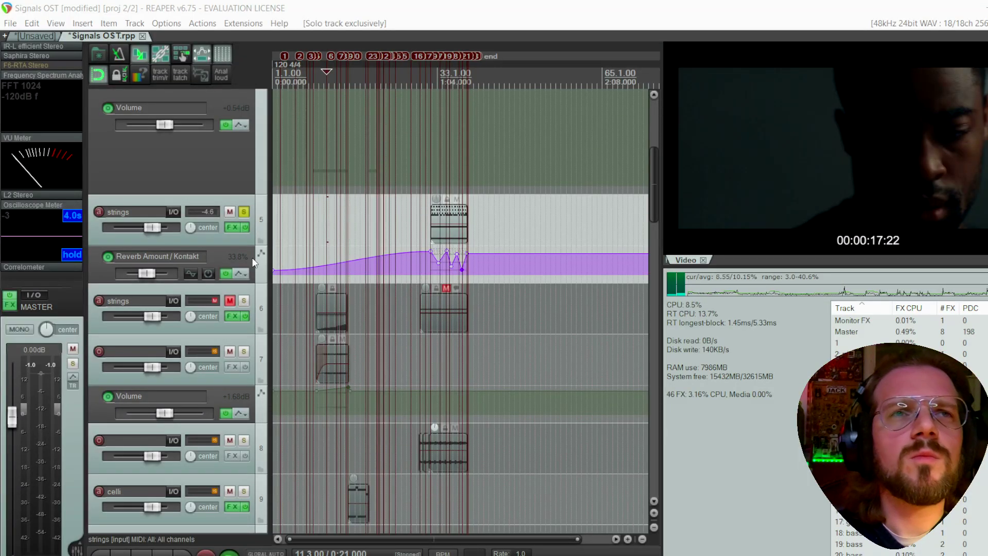
Solo only strings track 6 and play its first item from bar 11
left_click(245, 300)
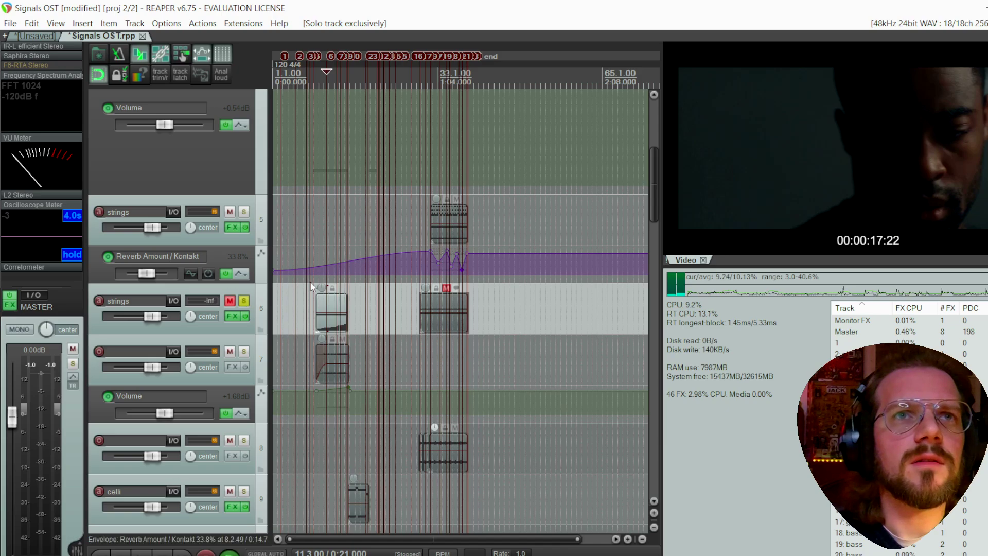
scroll(410, 261, "up", 5)
left_click(404, 217)
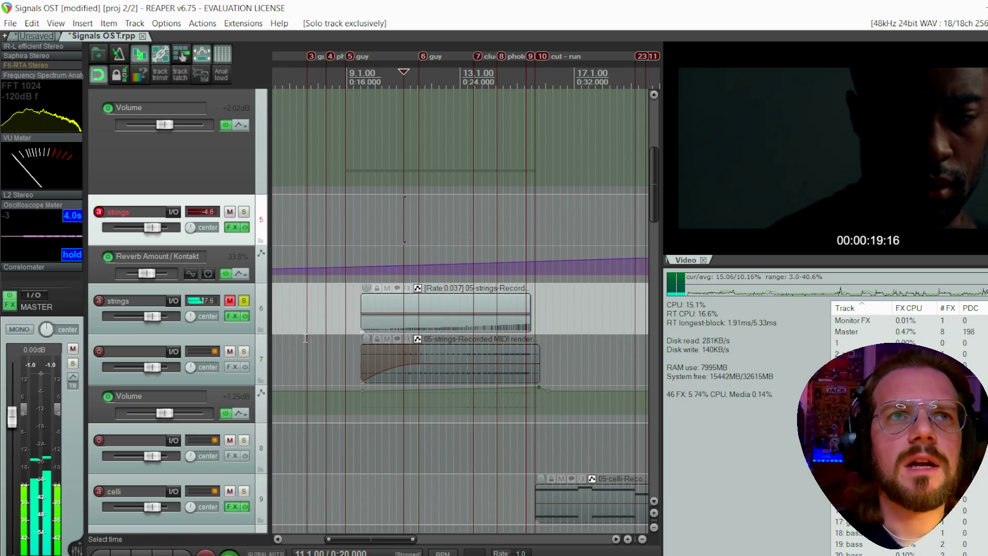
key("space")
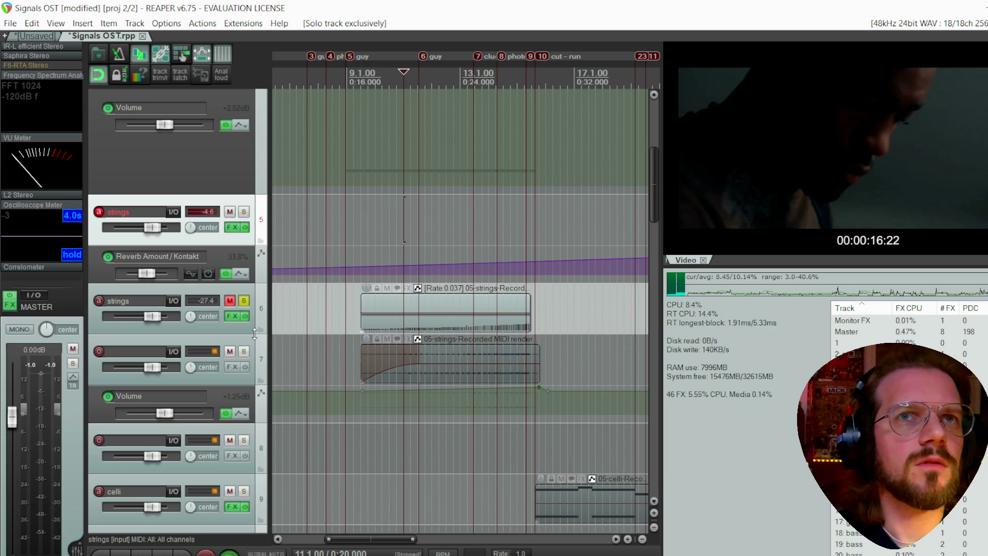
Enlarge strings track 6 to show its MIDI item in detail, and solo only the rendered strings on track 7
left_click_drag(254, 334, 419, 457)
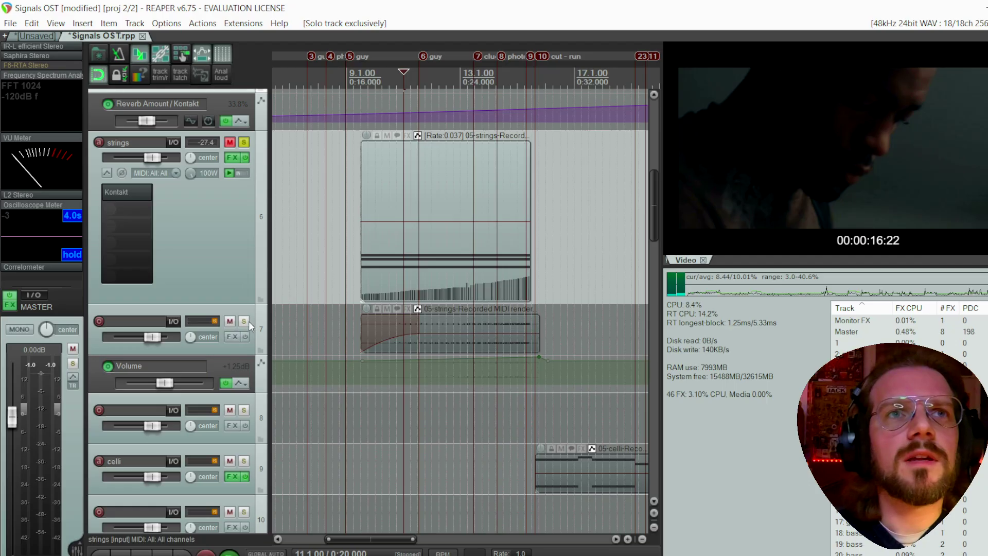
left_click(391, 329)
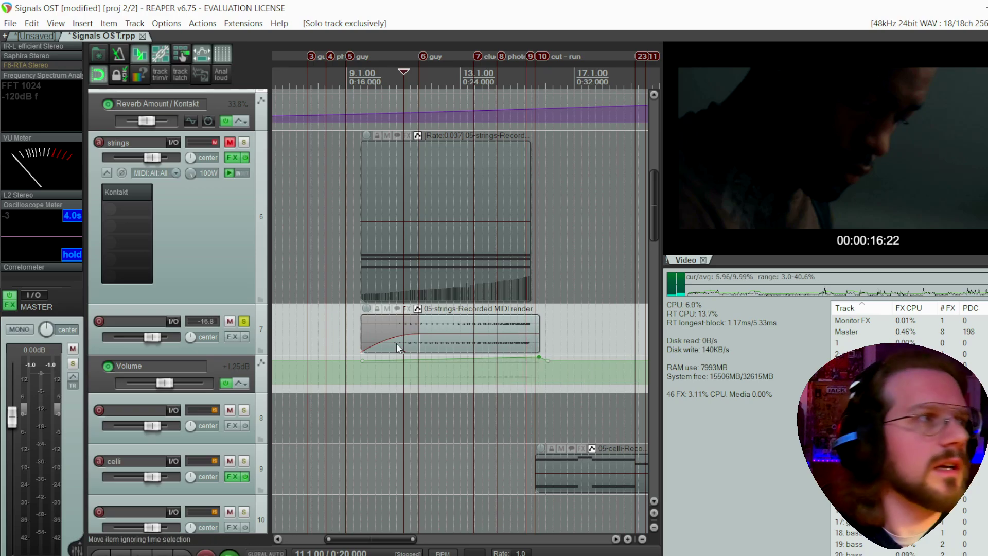
scroll(414, 356, "down", 3)
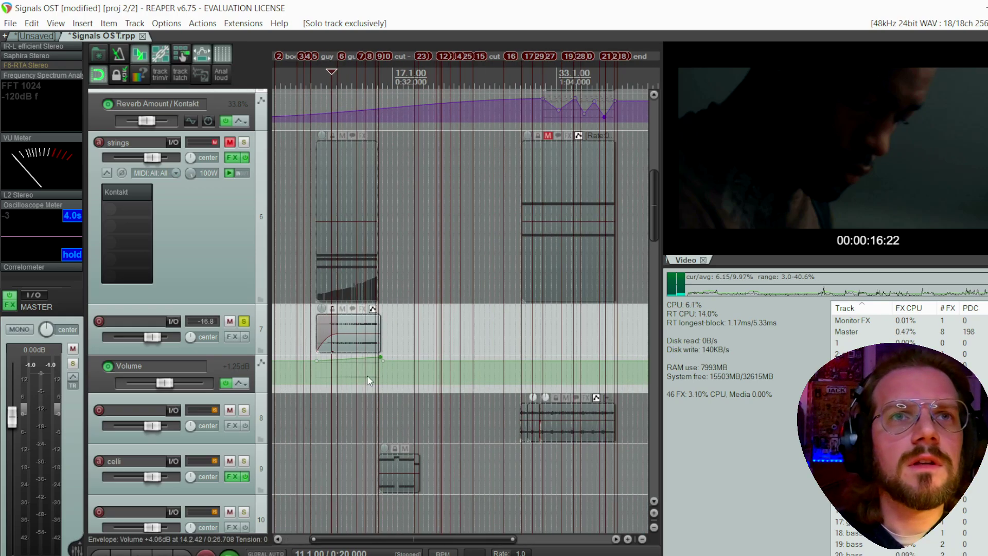
key("Tab")
Solo only the celli on track 9 and play the part from about bar 16
left_click(244, 460)
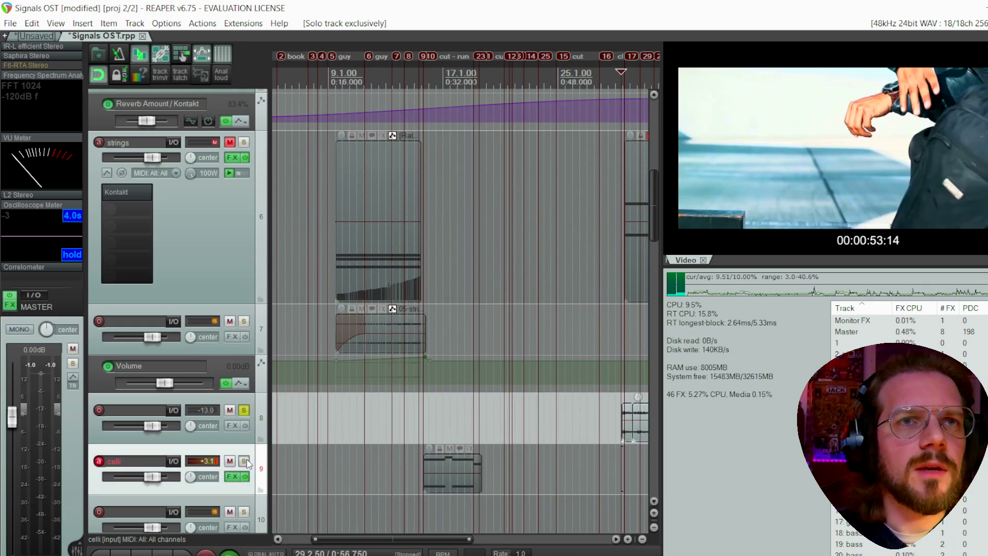
left_click(436, 494)
key("space")
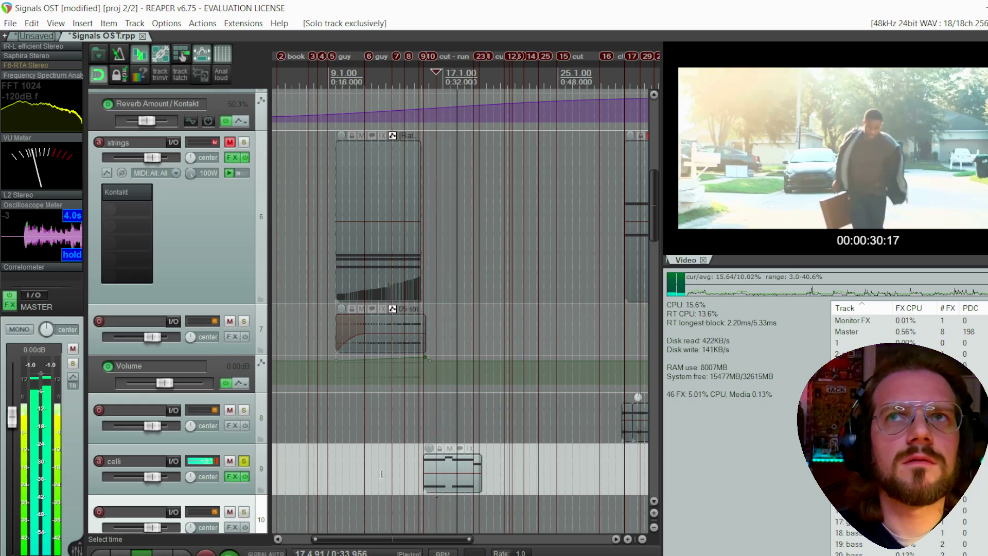
key("space")
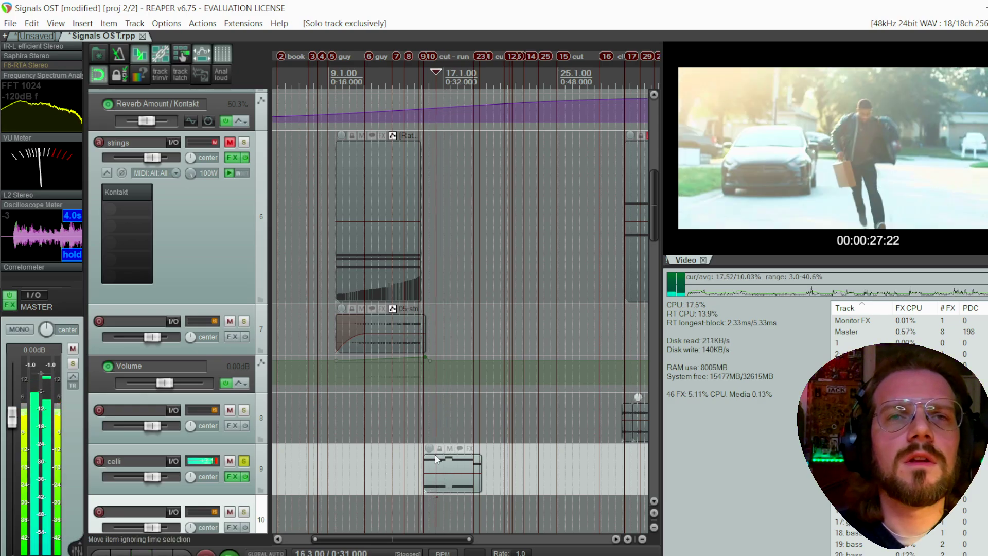
Play back the soloed celli audio render on track 12 from about bar 16
scroll(436, 459, "up", 2)
scroll(638, 311, "down", 2)
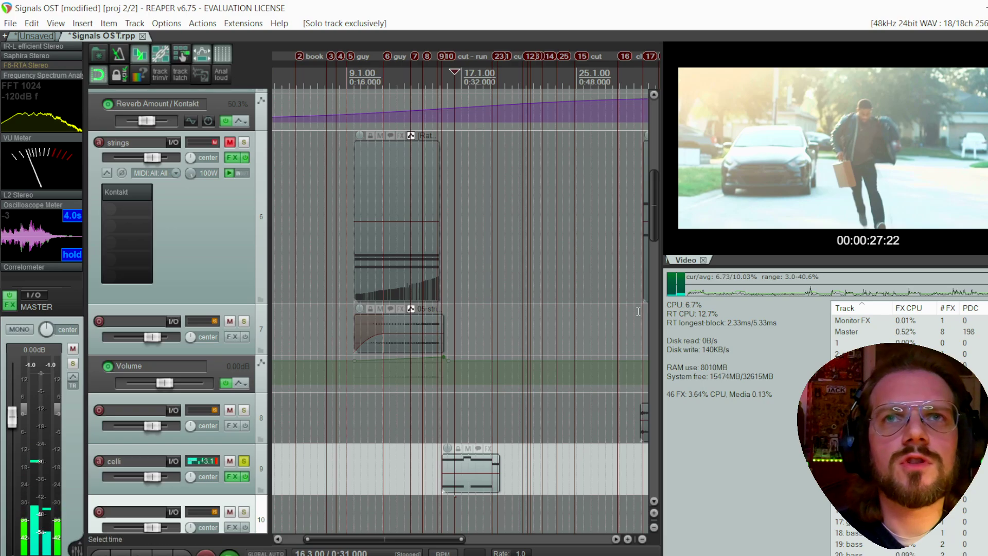
scroll(638, 311, "up", 4)
scroll(272, 377, "down", 5)
key("space")
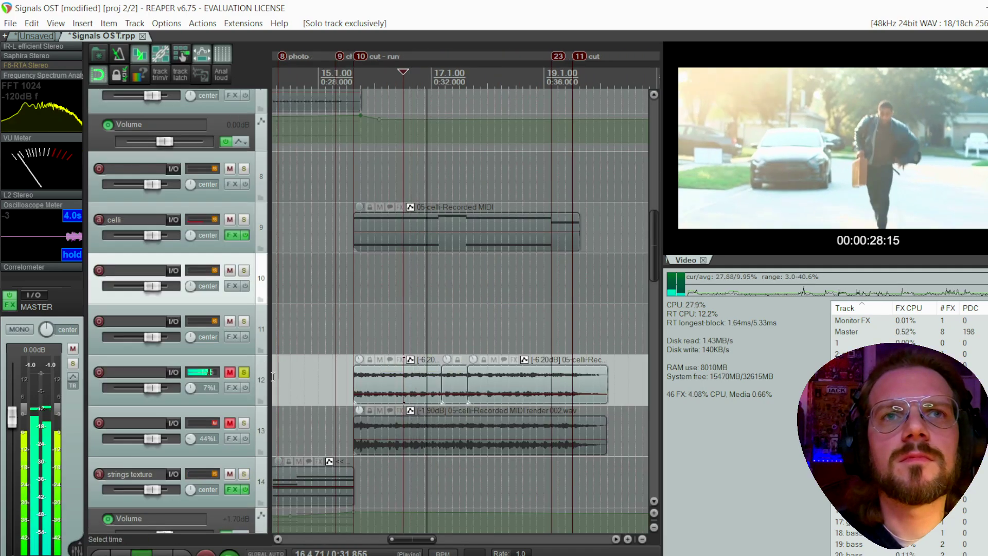
key("space")
Play back the soloed strings texture on track 14 from bar 12
left_click(326, 433)
scroll(333, 433, "down", 2)
key("space")
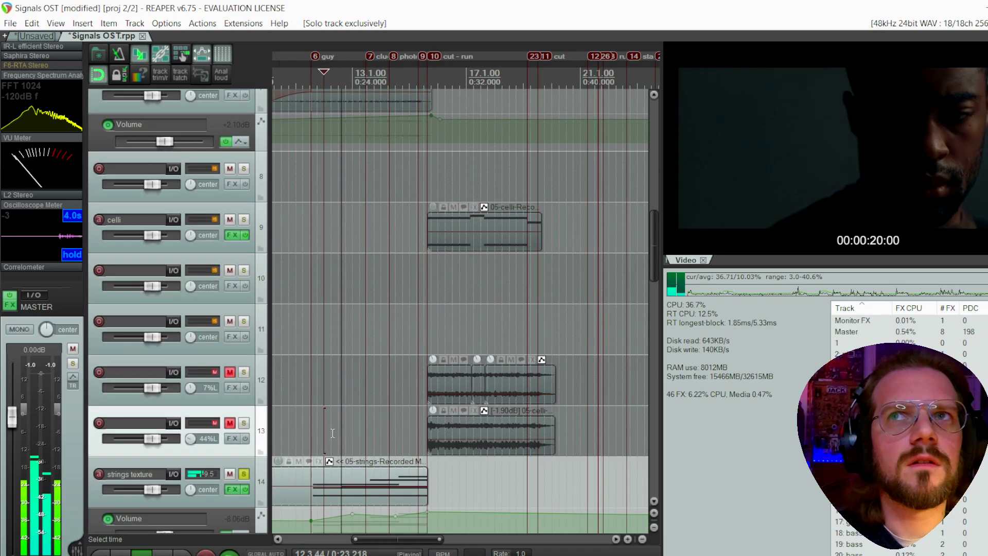
key("space")
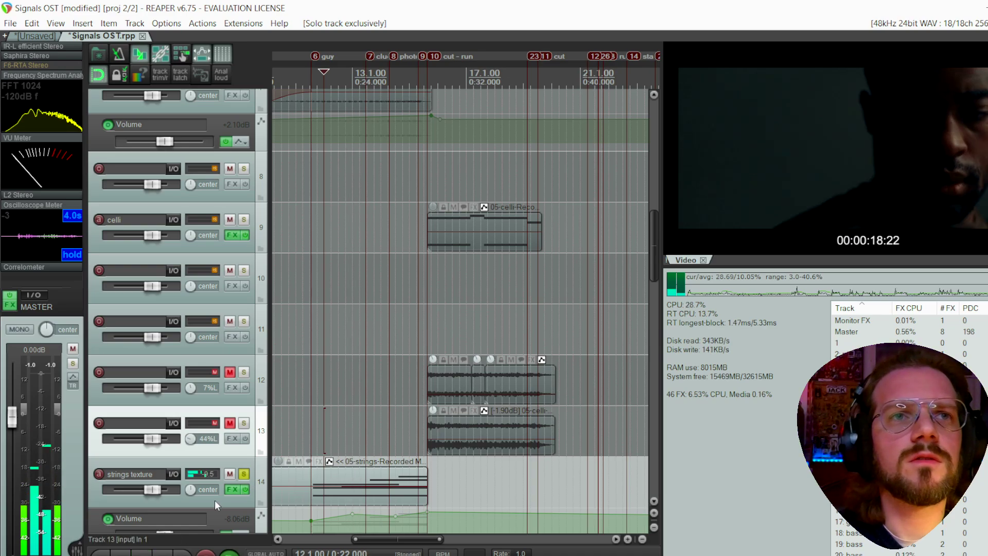
Review the strings texture track's effects: Kontakt with its amp envelope page, Scheps Omni Channel and DD AutoPan, and close the effect chain
left_click(232, 488)
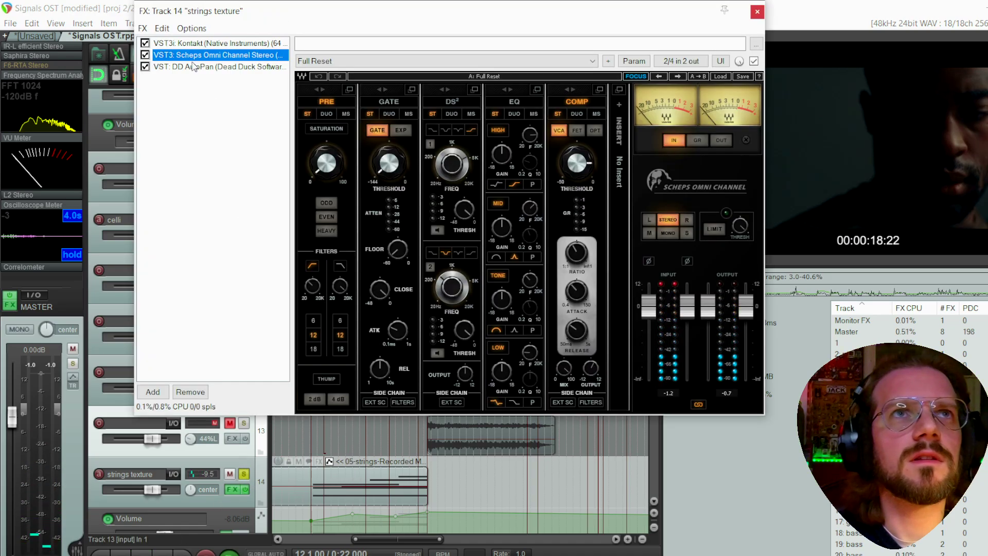
left_click(196, 43)
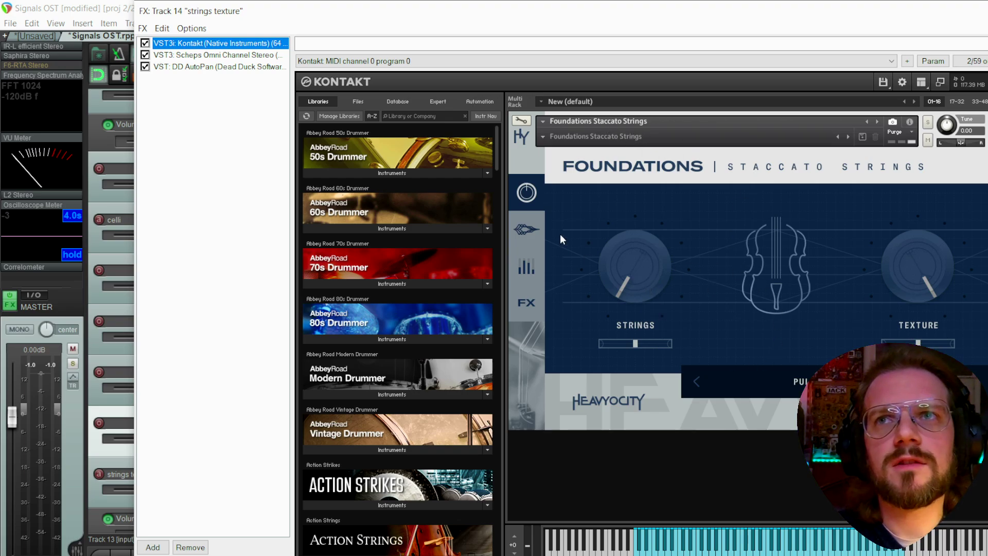
left_click(522, 235)
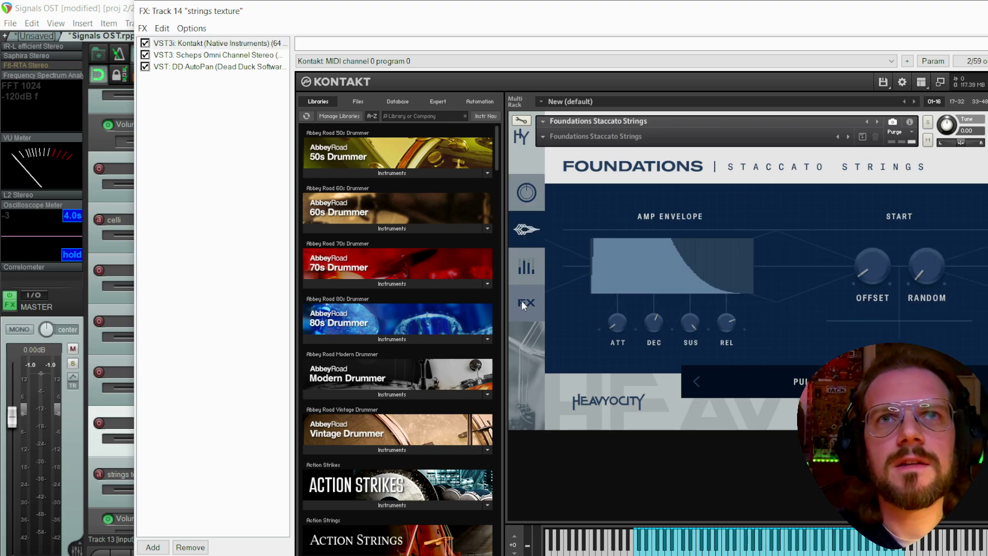
left_click(203, 55)
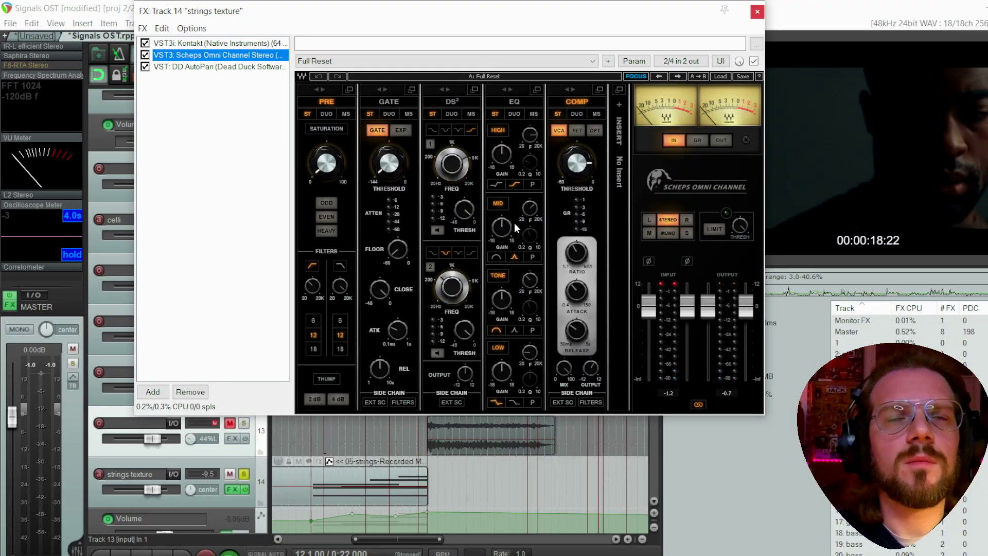
left_click(196, 67)
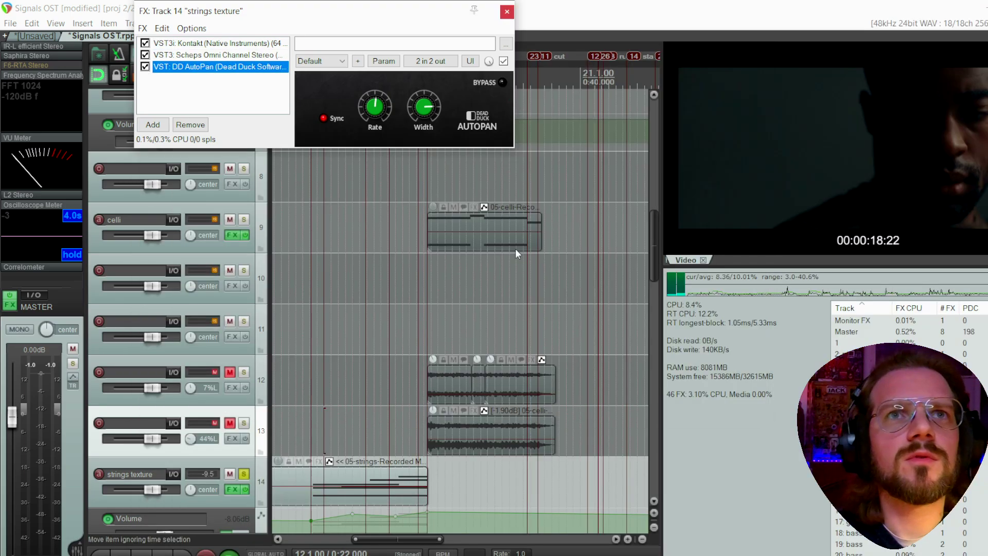
key("Escape")
Replay the soloed strings texture from bar 12 with its Volume envelope in view
scroll(545, 128, "down", 2)
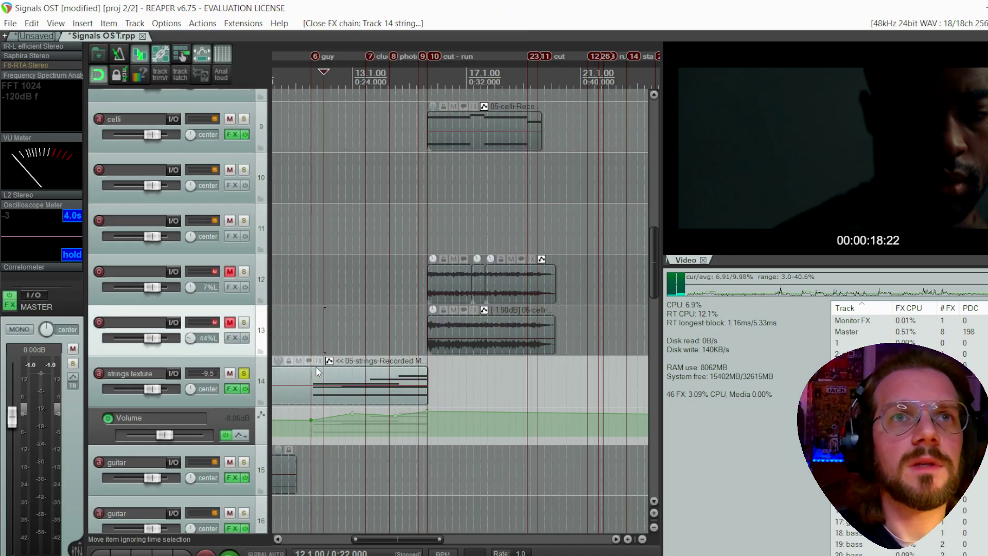
key("space")
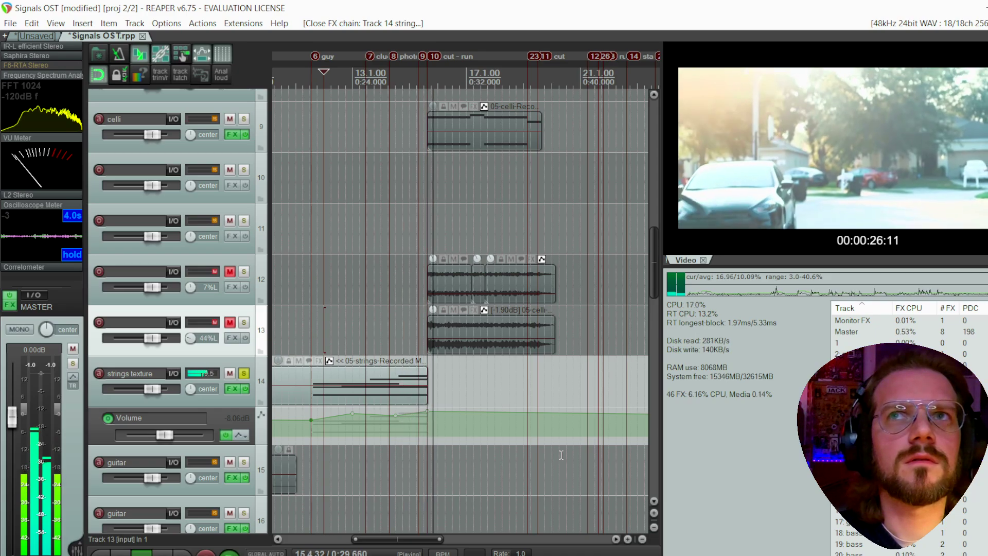
scroll(415, 425, "down", 3)
key("space")
Solo only the guitar on track 15 and play its first item from bar 6
left_click(244, 462, "ctrl+alt")
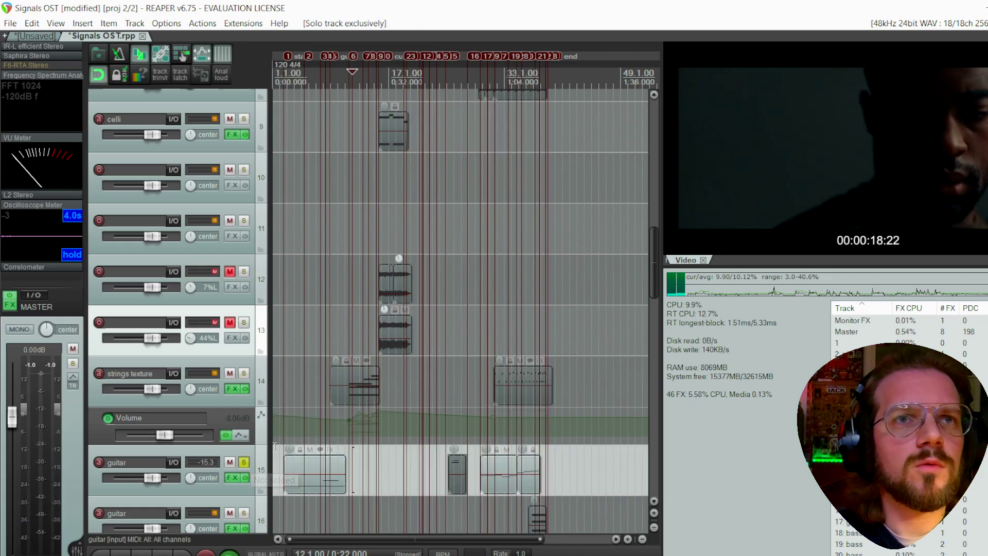
left_click(308, 368)
key("space")
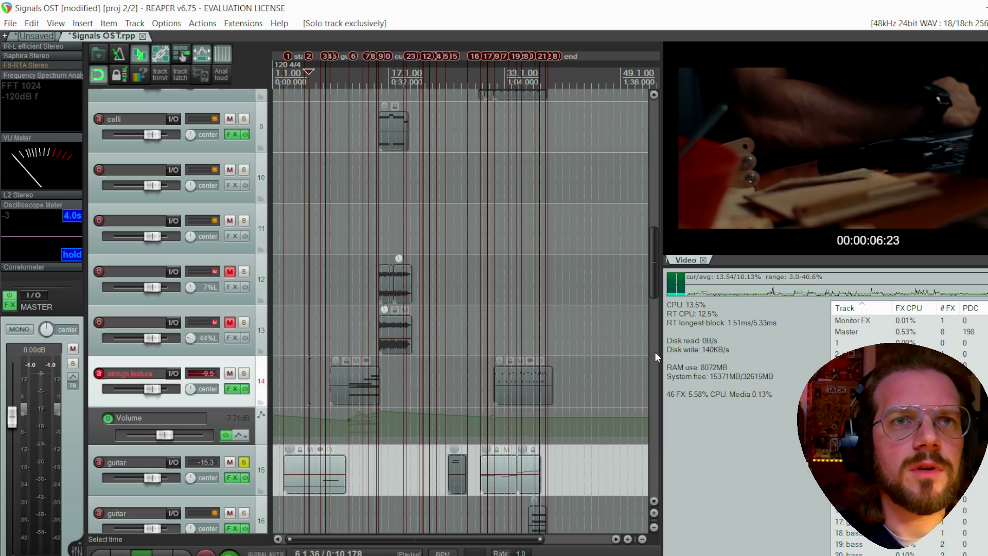
scroll(476, 376, "up", 2)
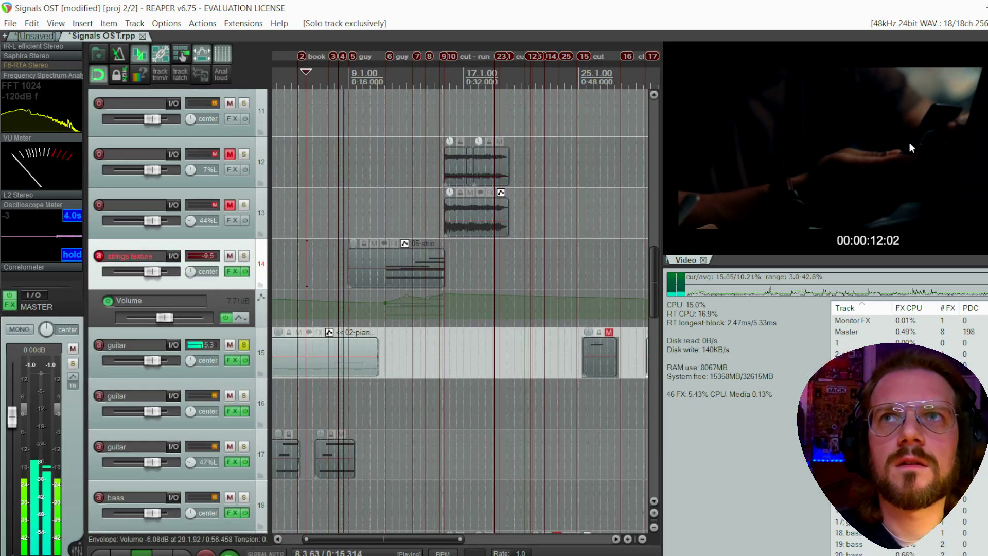
key("space")
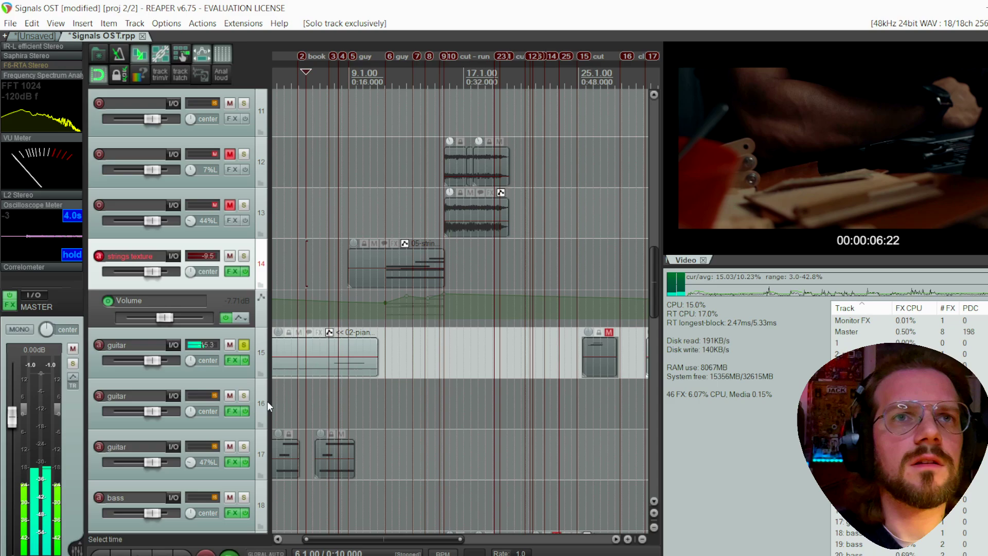
Solo only the guitar on track 17 and play its second item from bar 7
left_click(244, 447)
left_click(321, 417)
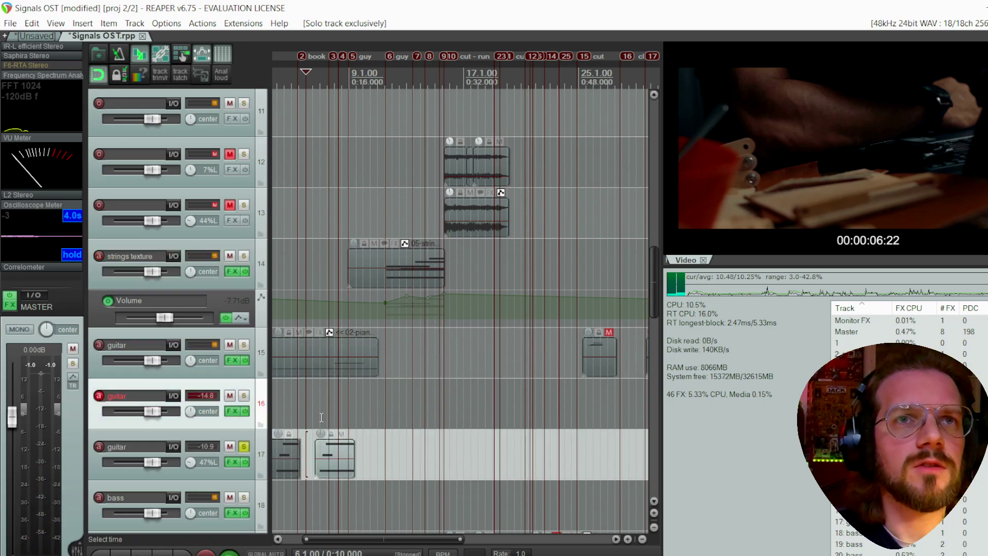
key("space")
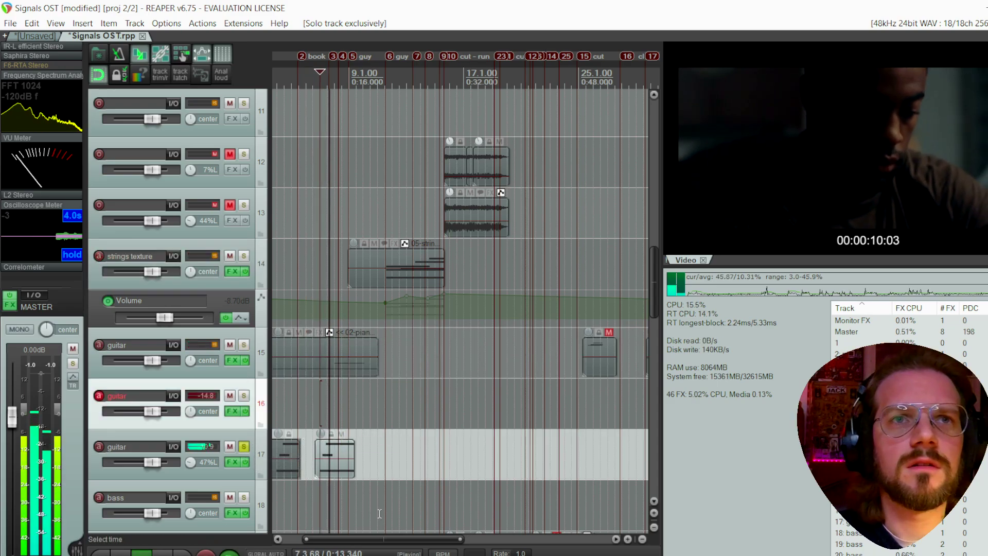
key("space")
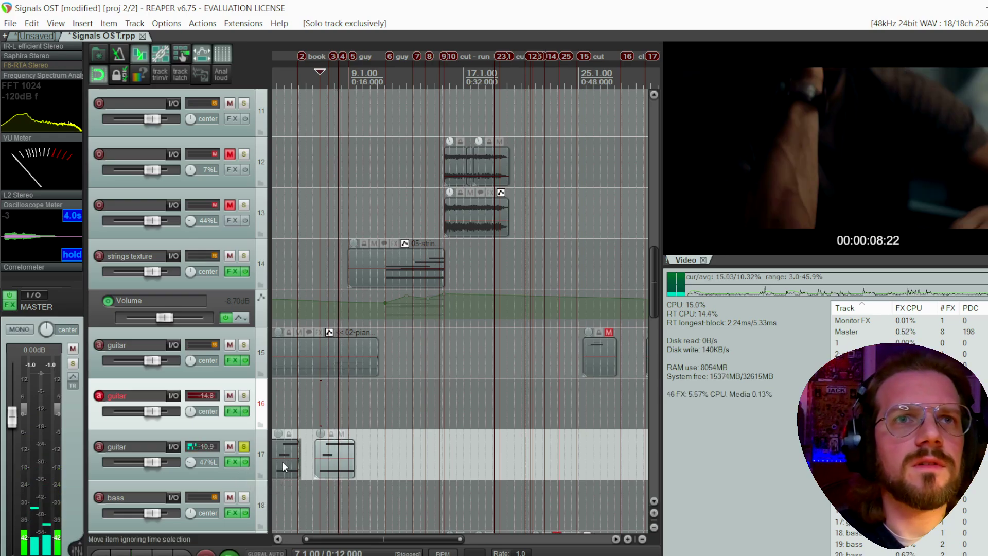
Solo only the bass on track 20 and bring its whole part into view
scroll(265, 489, "down", 5)
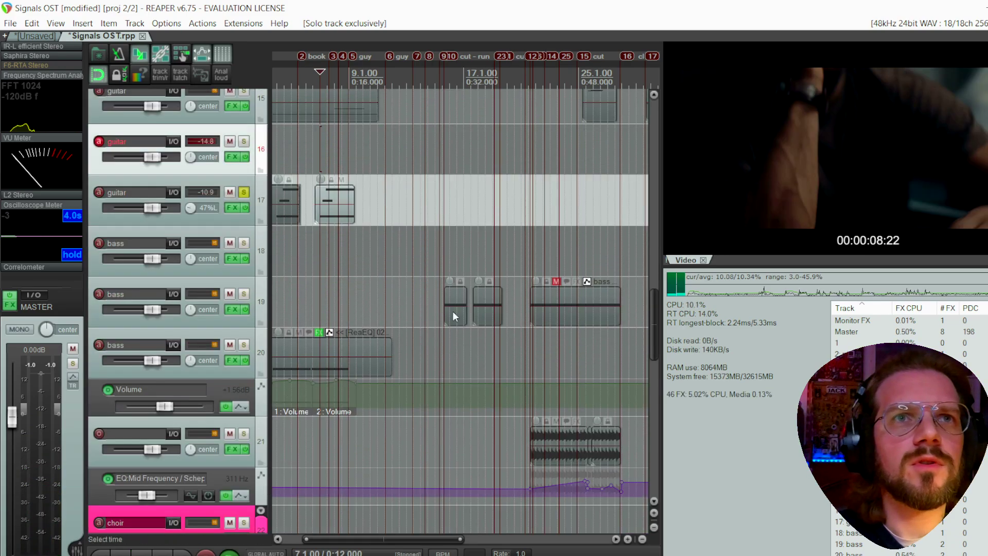
scroll(317, 349, "down", 3)
left_click(243, 351)
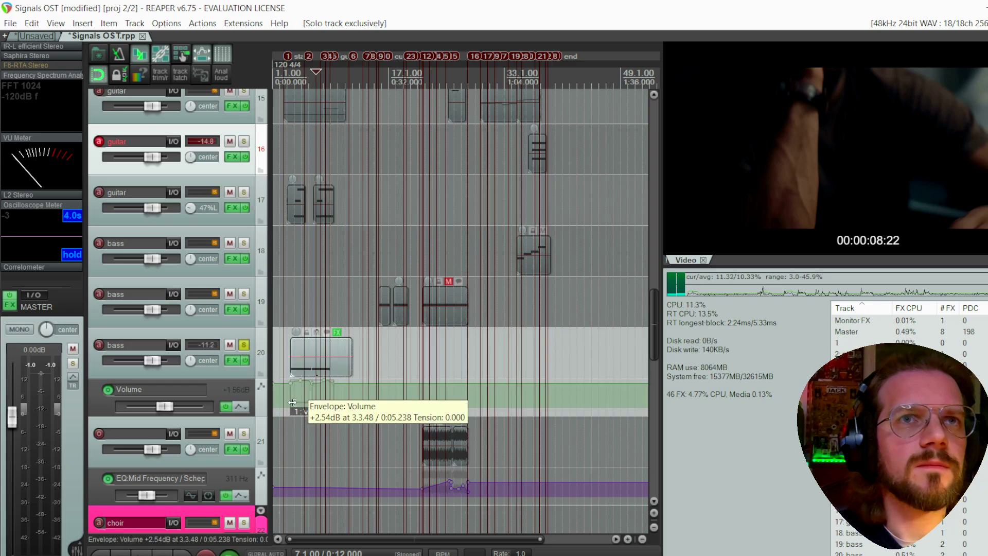
Play the soloed bass part on track 20 from bar 5 and clear the track's solo
left_click(305, 431)
key("space")
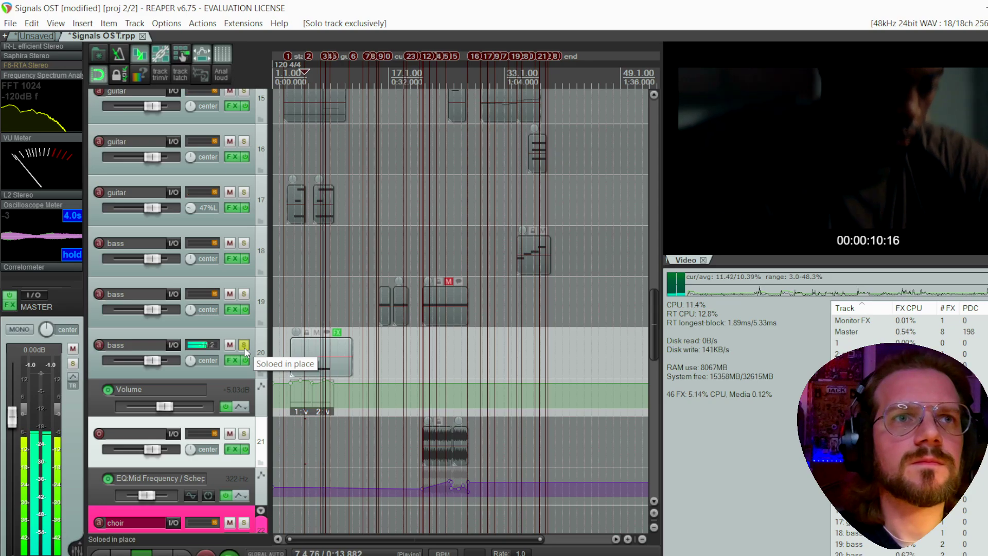
key("space")
left_click(244, 348)
Solo only the choir on track 24 and play its first item from bar 11
scroll(284, 297, "down", 5)
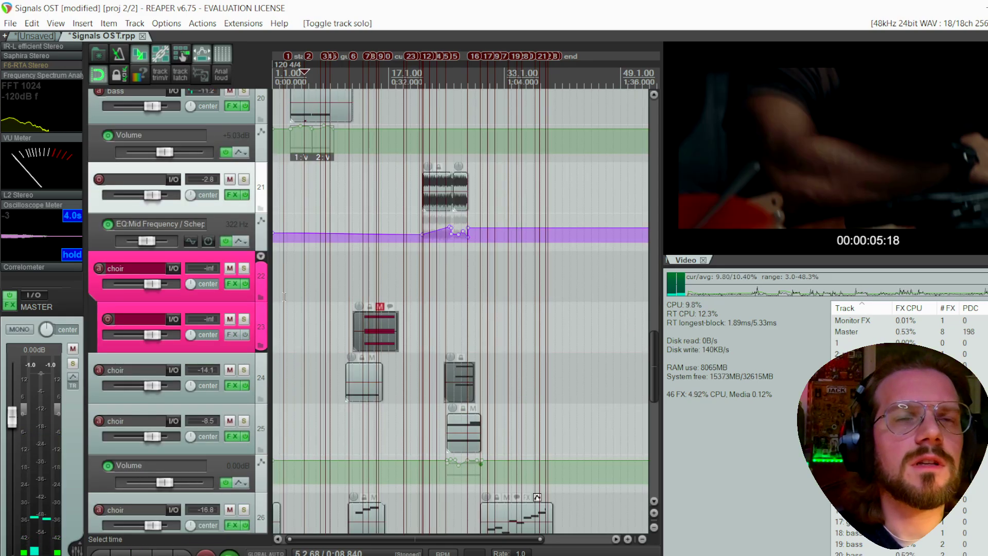
left_click(245, 371, "alt")
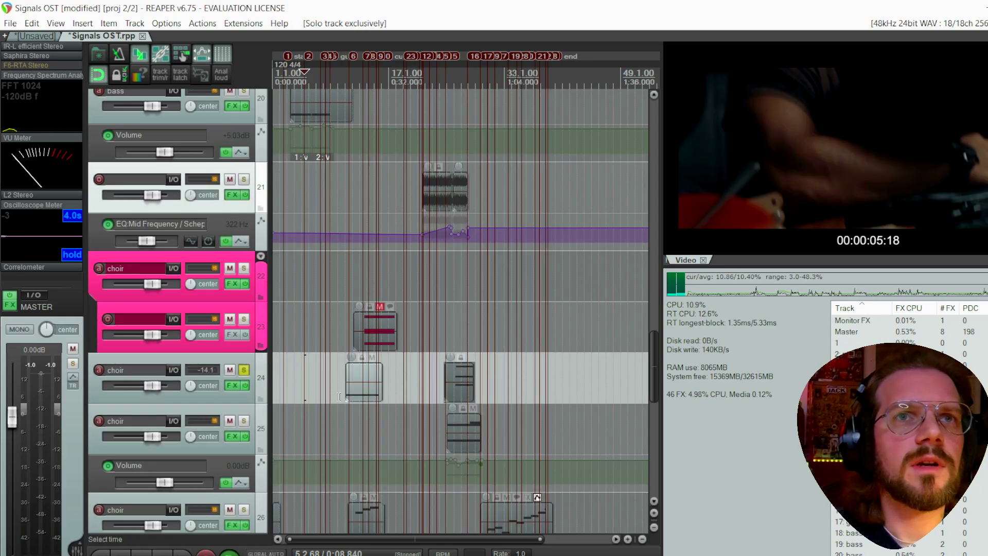
left_click(353, 421)
scroll(345, 420, "up", 3)
left_click(344, 421)
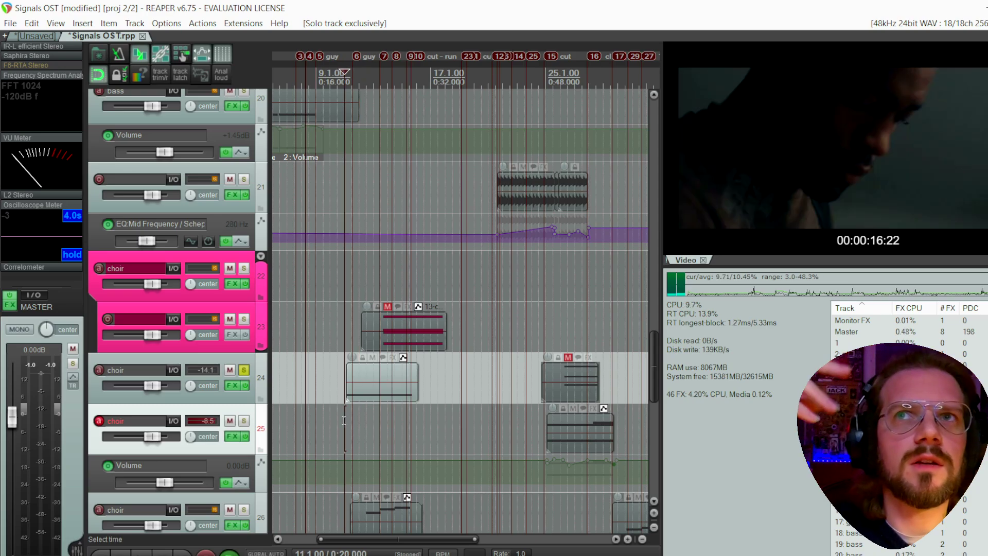
key("space")
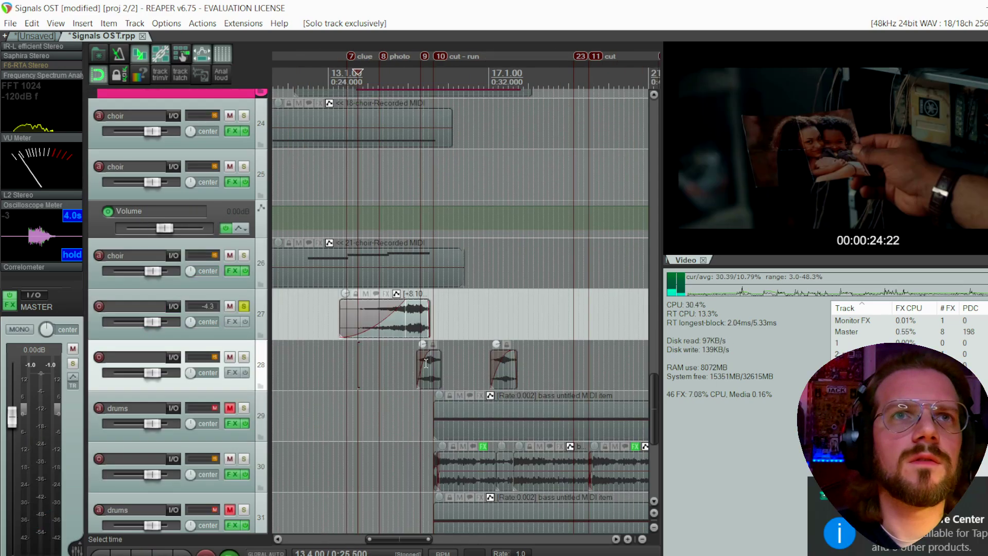
Play the soloed choir render on track 27 from bar 13, restarting it from the same position
key("space")
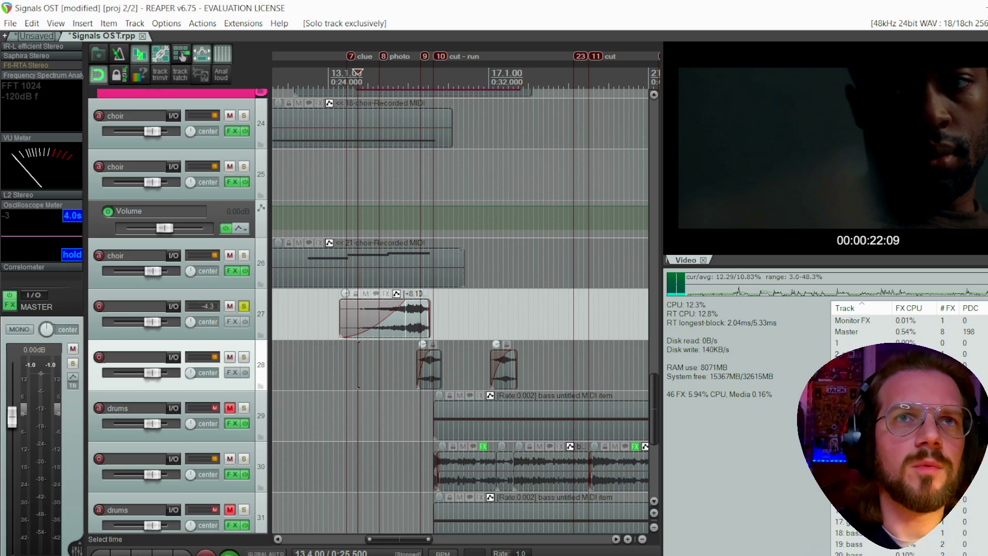
key("space")
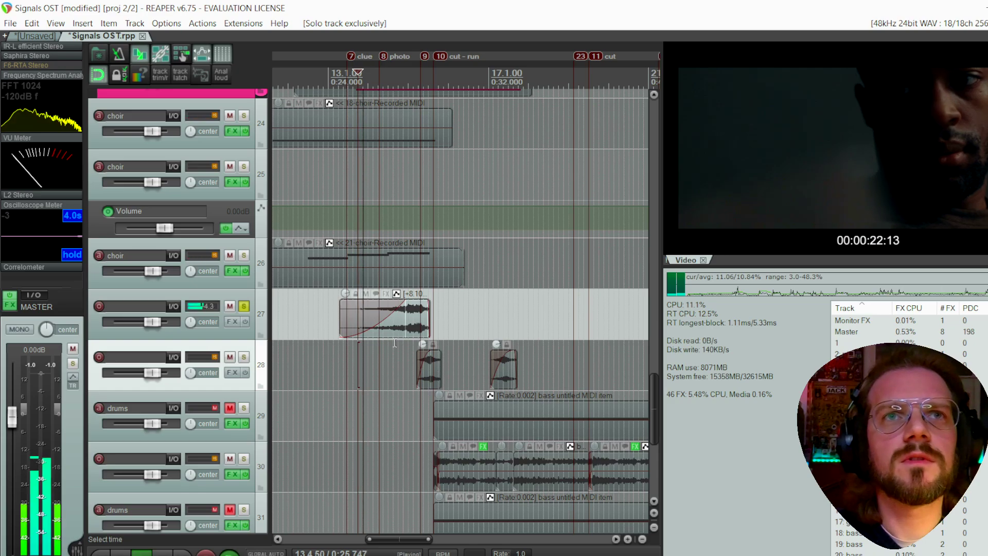
key("space")
Solo the short audio items on track 28 together with the choir render on track 27 and play both from bar 14
left_click(419, 360)
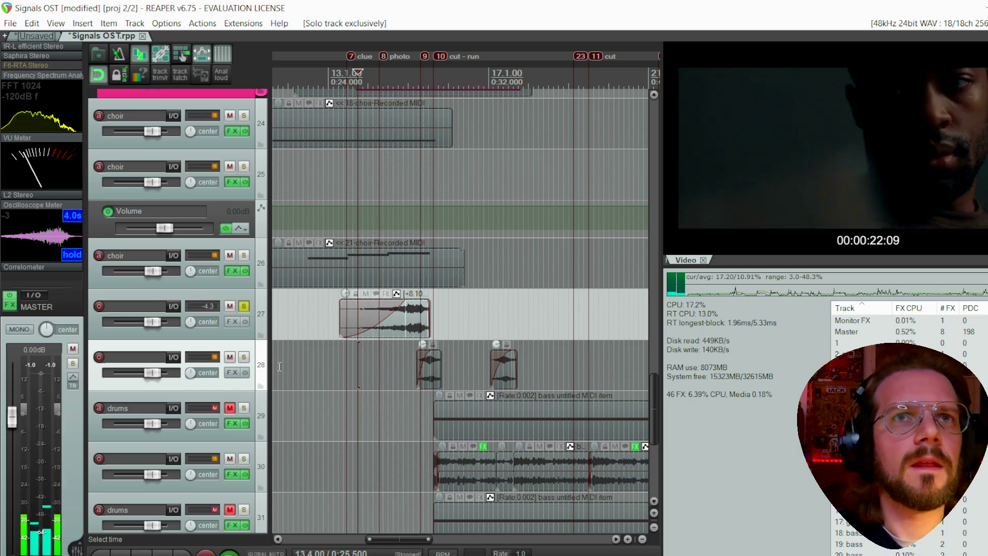
scroll(433, 356, "up", 5)
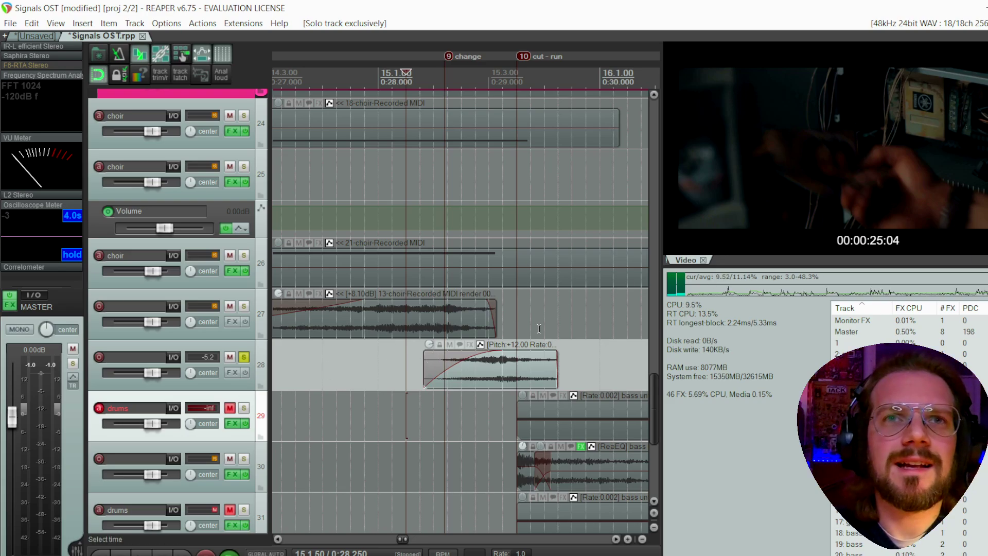
scroll(530, 332, "down", 3)
left_click(243, 306)
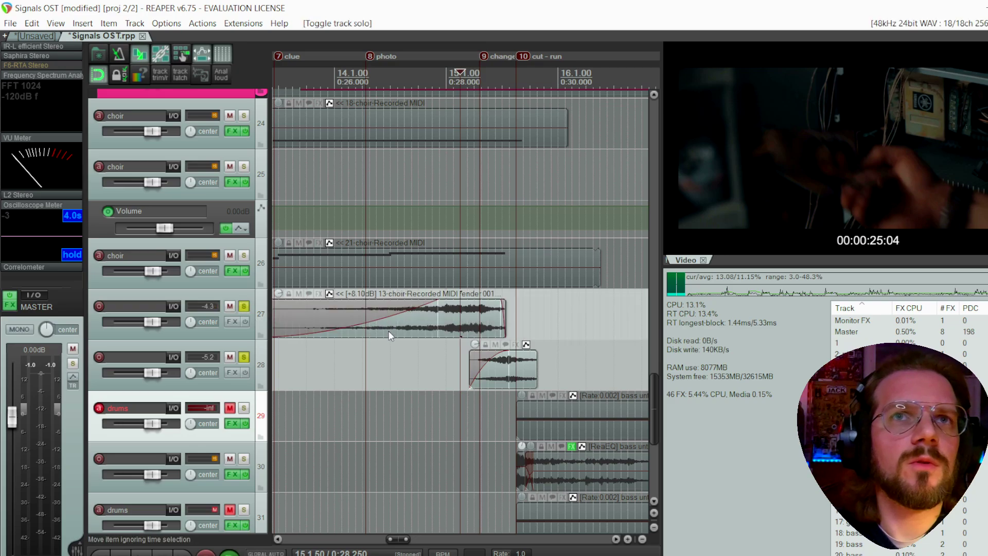
left_click(384, 363)
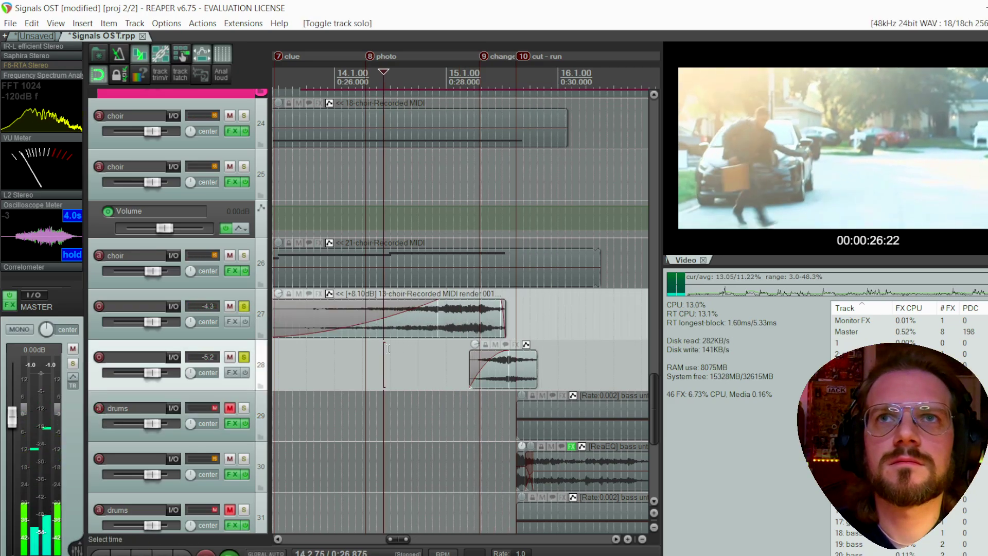
Solo only the audio on track 30 and play it, adding the drums on track 29 to the solo
left_click(244, 462, "alt")
scroll(414, 421, "down", 3)
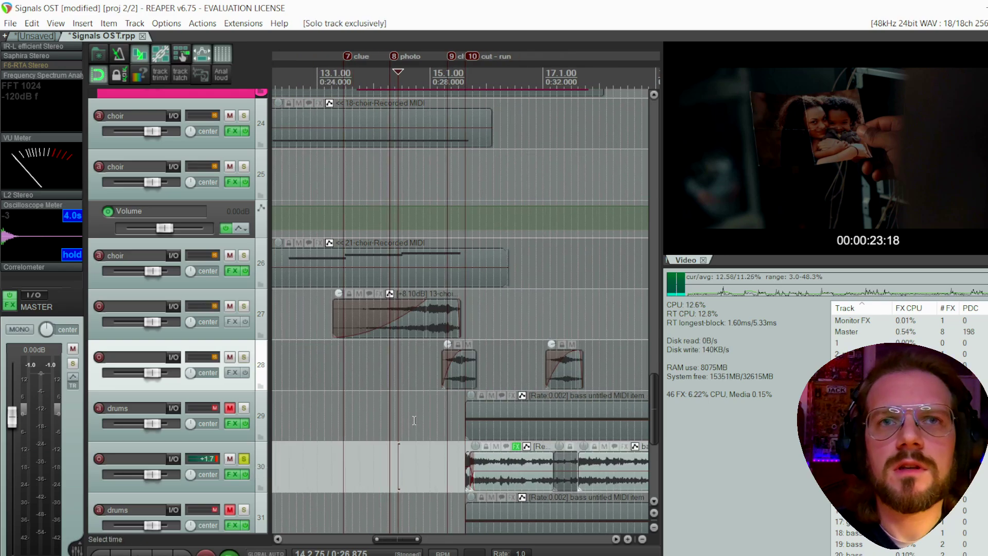
scroll(414, 421, "down", 3)
key("space")
left_click(243, 408)
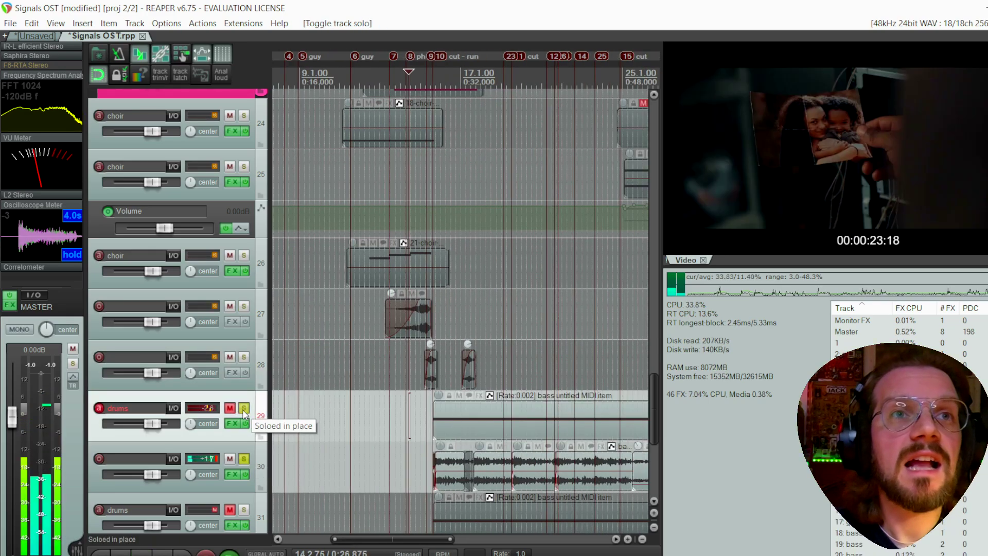
Play only the soloed audio on track 30 from bar 15 through bar 20, following its edited items
left_click(409, 455)
key("space")
scroll(409, 456, "up", 4)
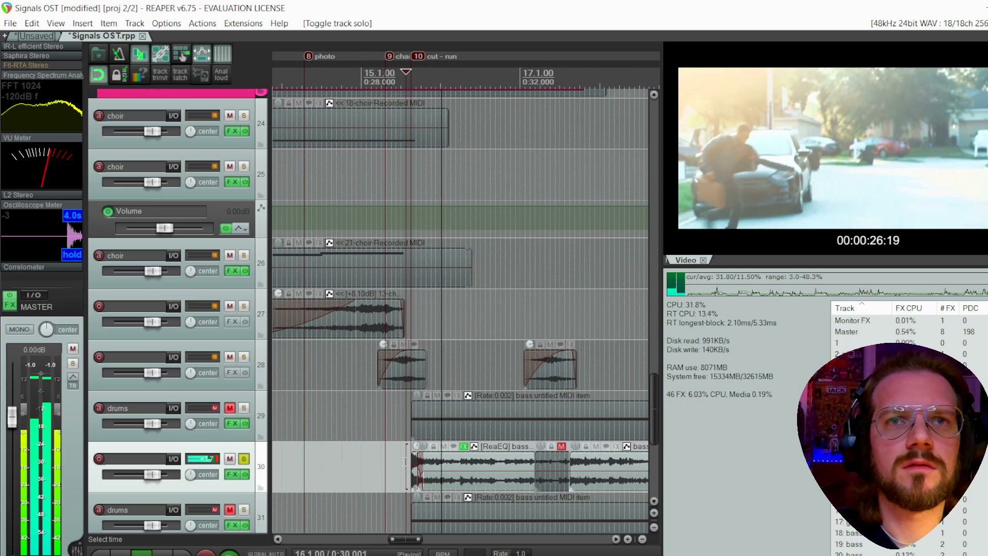
scroll(409, 455, "up", 2)
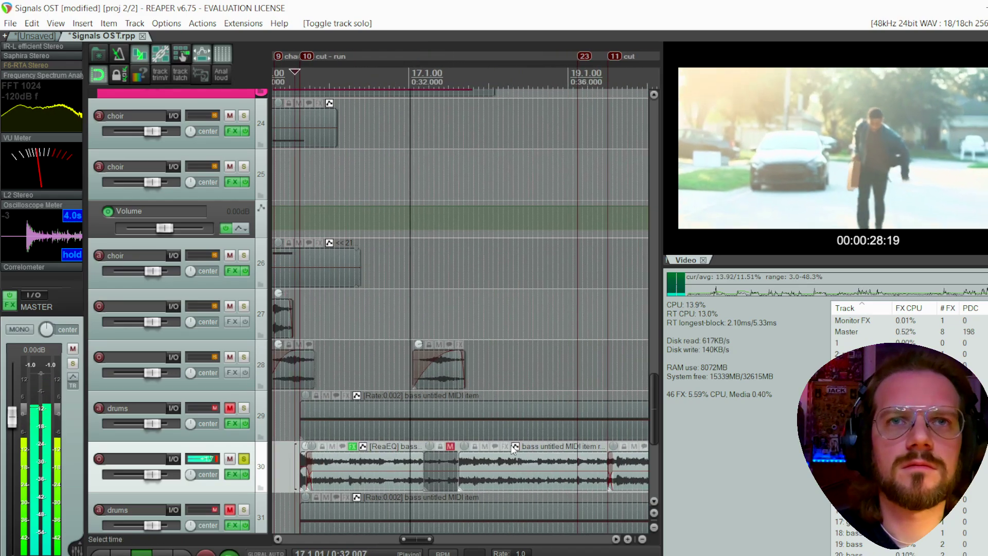
scroll(473, 438, "down", 6)
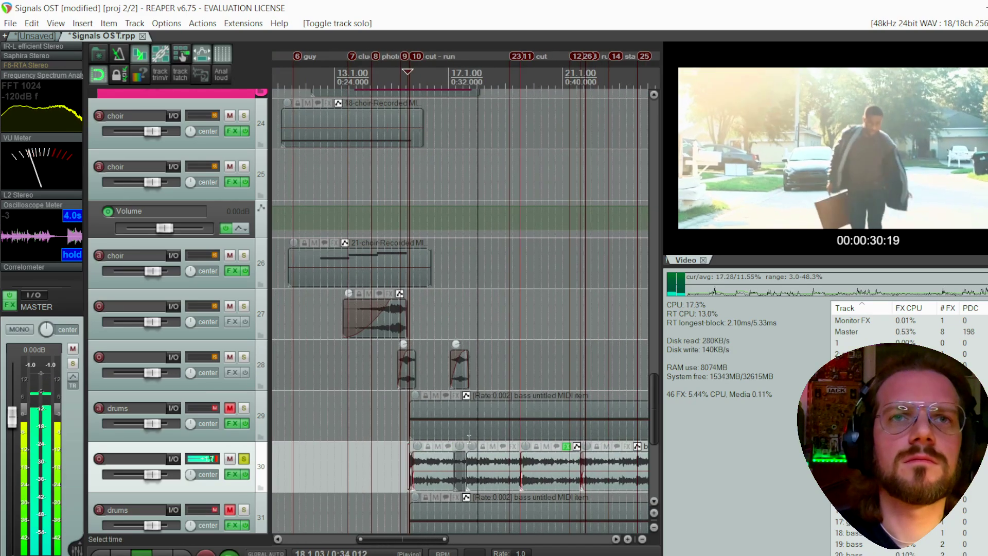
scroll(450, 443, "up", 6)
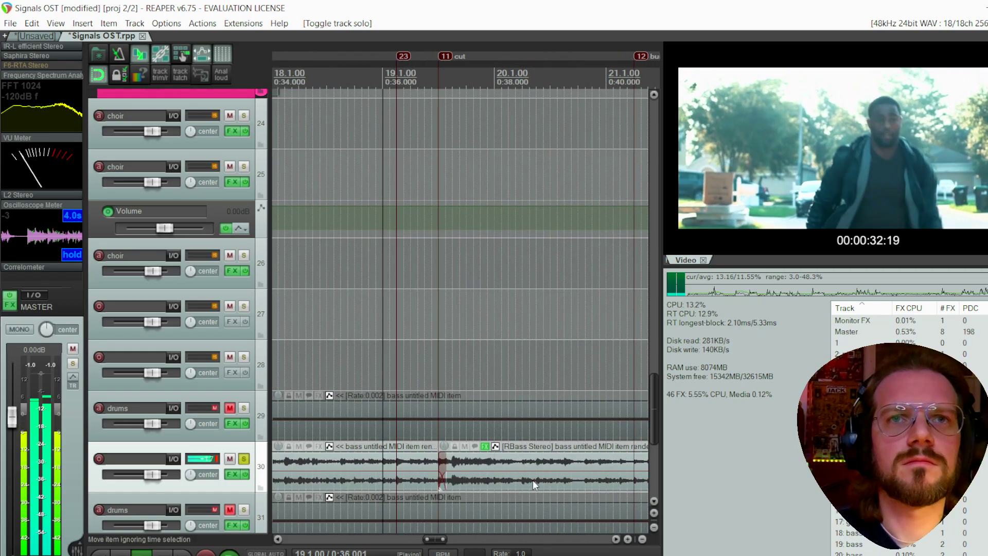
scroll(520, 415, "down", 3)
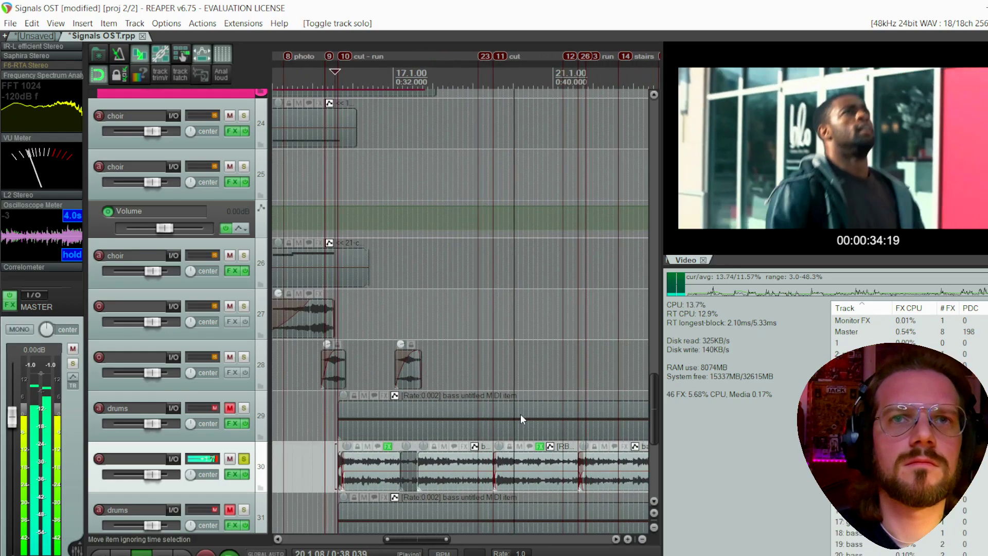
key("space")
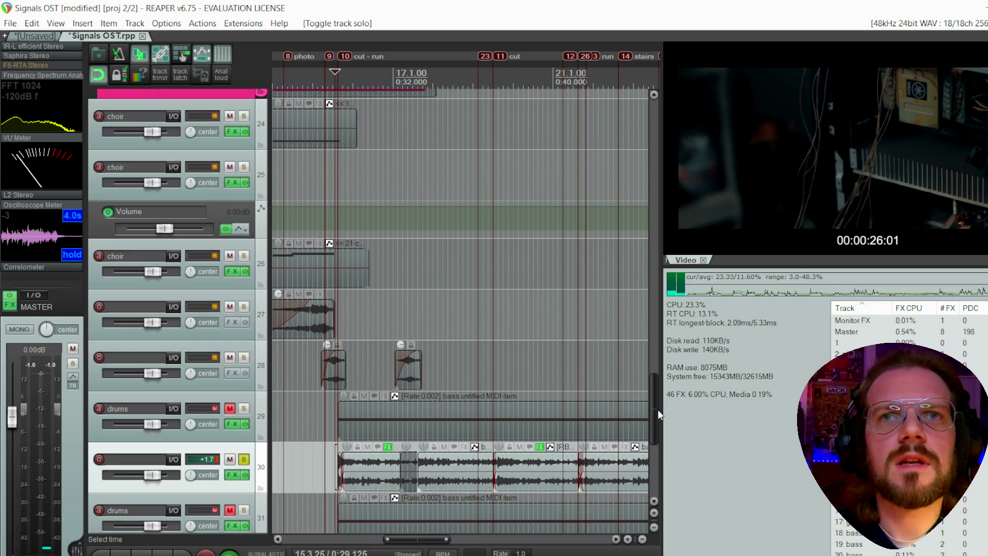
Enlarge track 30 and examine its items and their ReaEQ, RBass Stereo and Dragonfly Hall Reverb effects up to bar 27
scroll(657, 422, "up", 3)
scroll(471, 338, "up", 2)
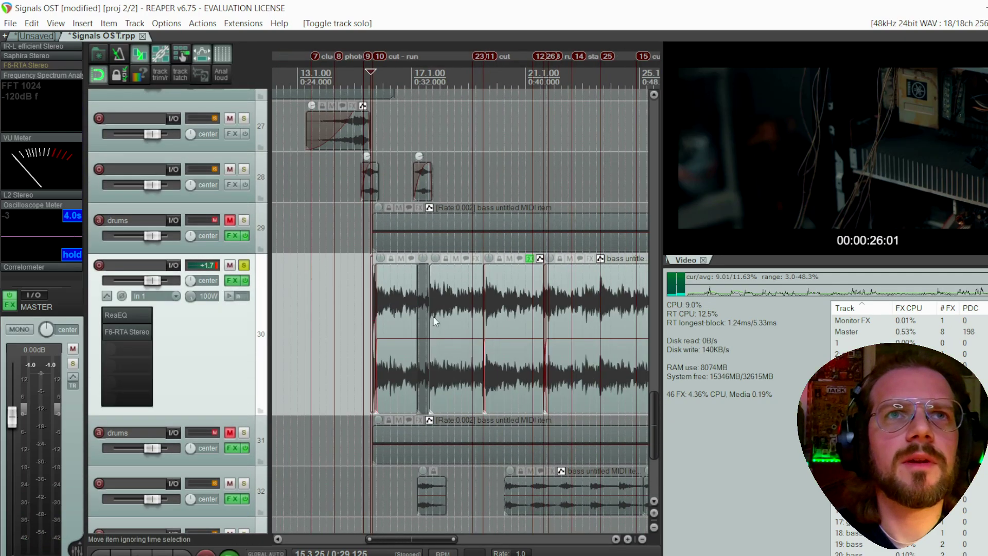
scroll(348, 291, "down", 2)
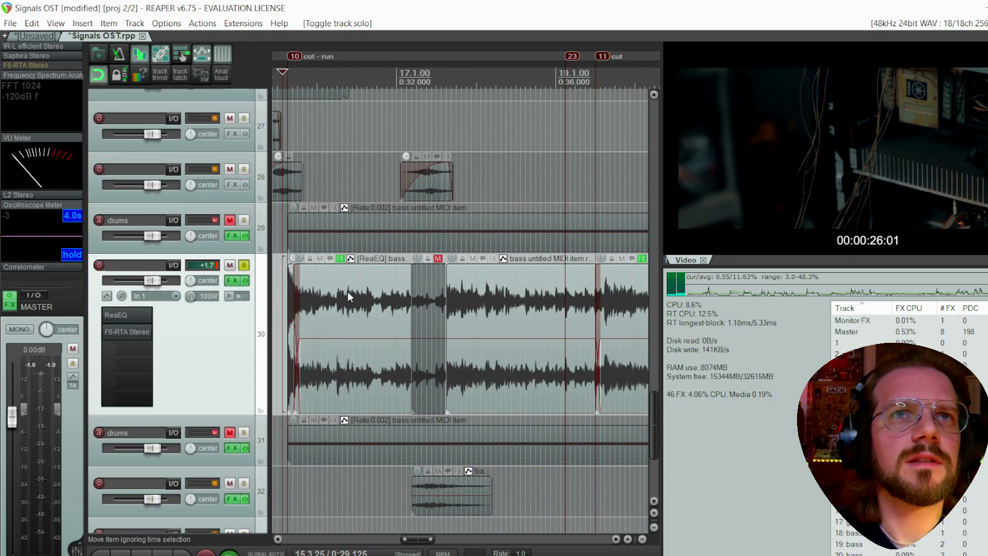
scroll(347, 291, "down", 2)
scroll(355, 277, "right", 3)
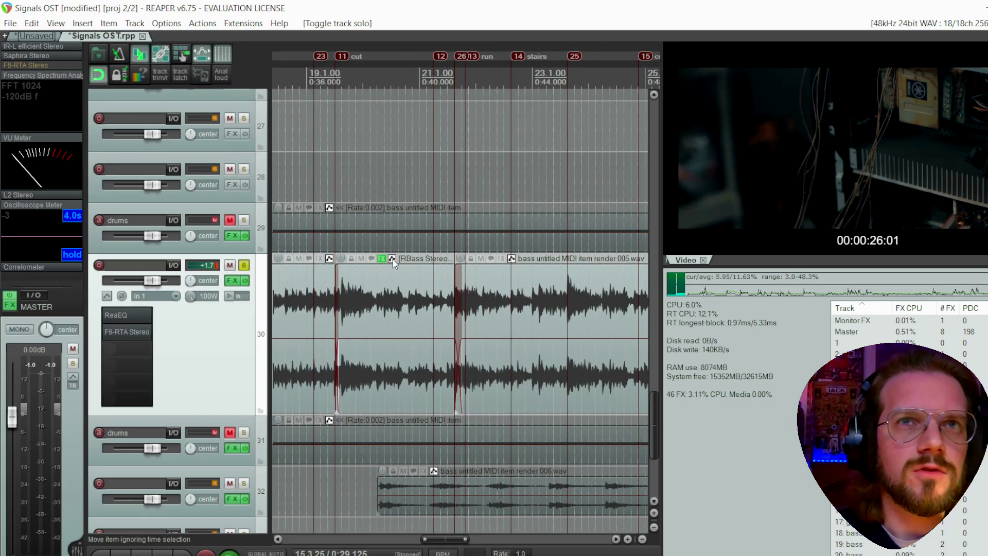
scroll(396, 261, "up", 4)
scroll(338, 287, "right", 3)
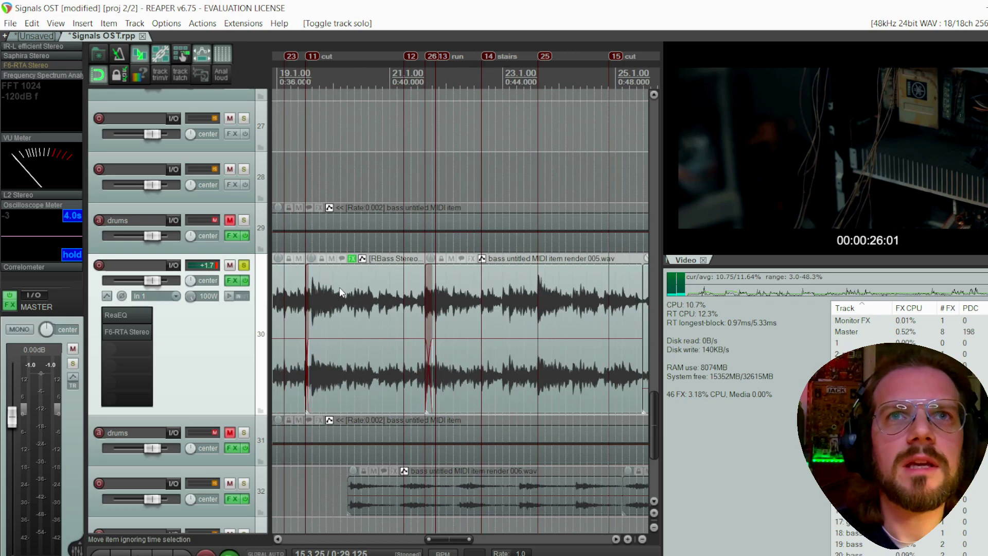
scroll(335, 288, "right", 3)
scroll(497, 287, "up", 3)
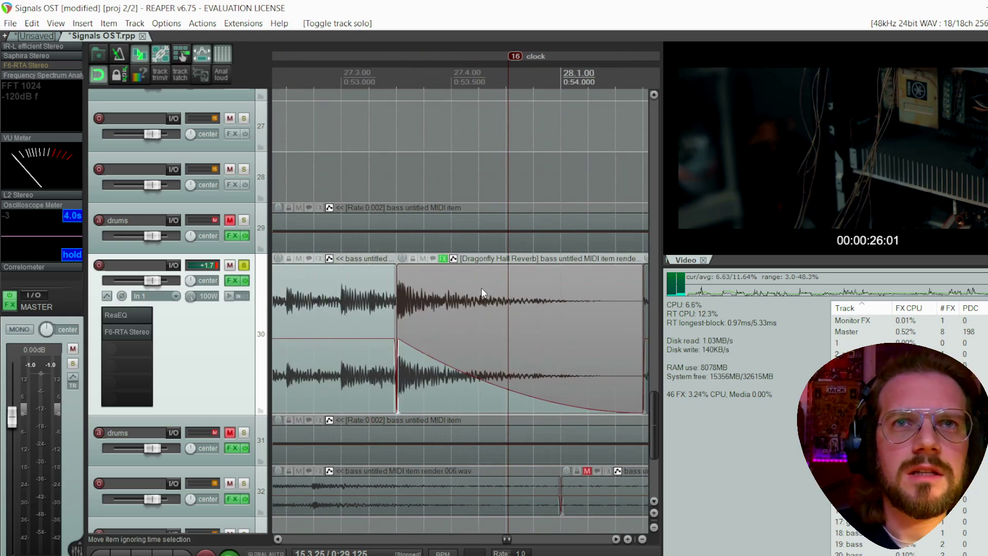
Play the faded item with Dragonfly Hall Reverb on track 30 from bar 27 and clear the track's solo
key("space")
scroll(480, 288, "down", 2)
key("space")
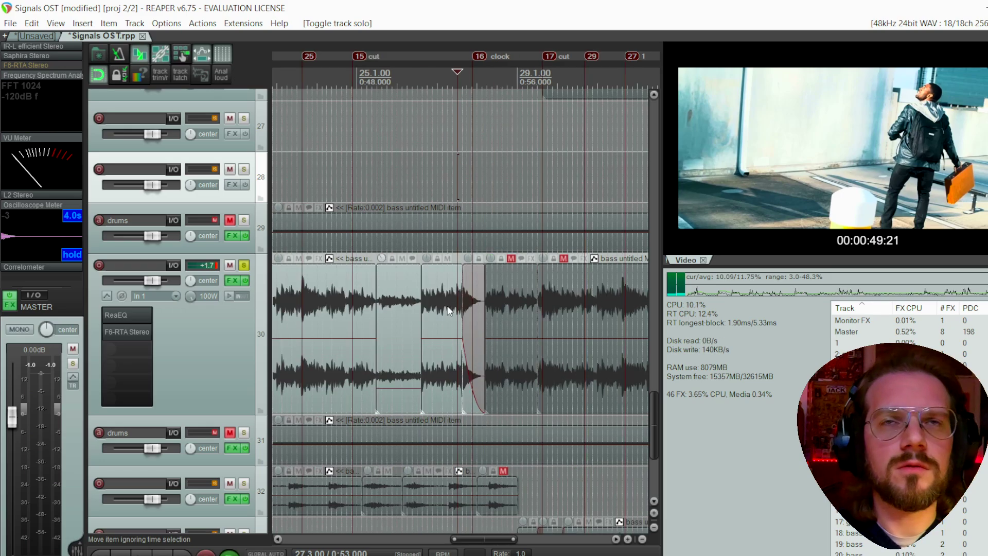
scroll(479, 329, "down", 6)
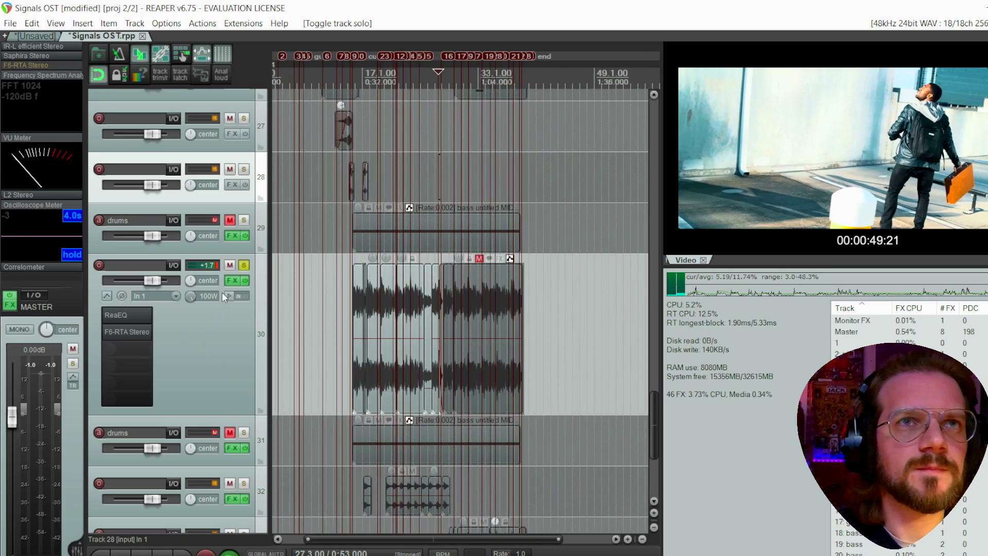
left_click(244, 265)
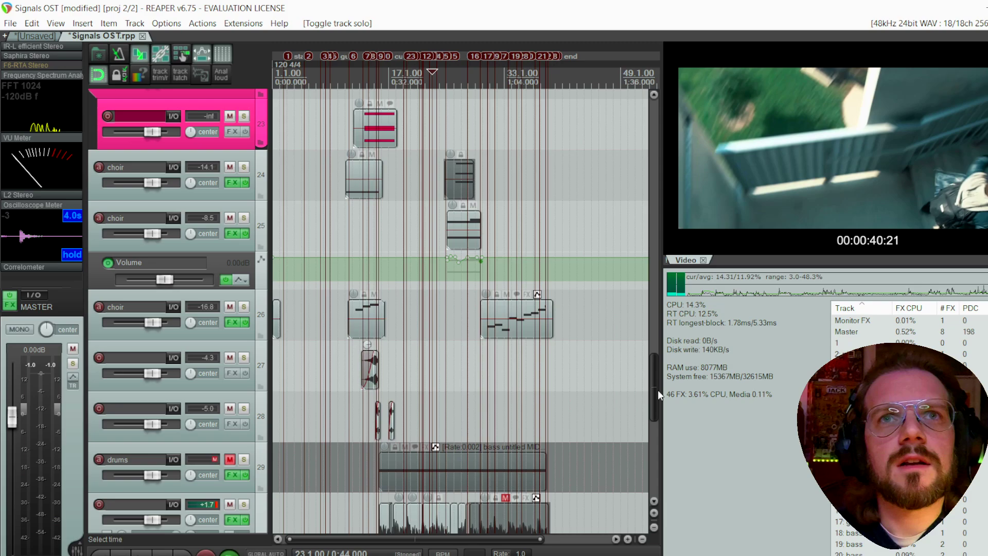
Play the full mix from bar 24 with the bass render on track 21 in view
left_click_drag(657, 390, 654, 406)
scroll(436, 440, "up", 2)
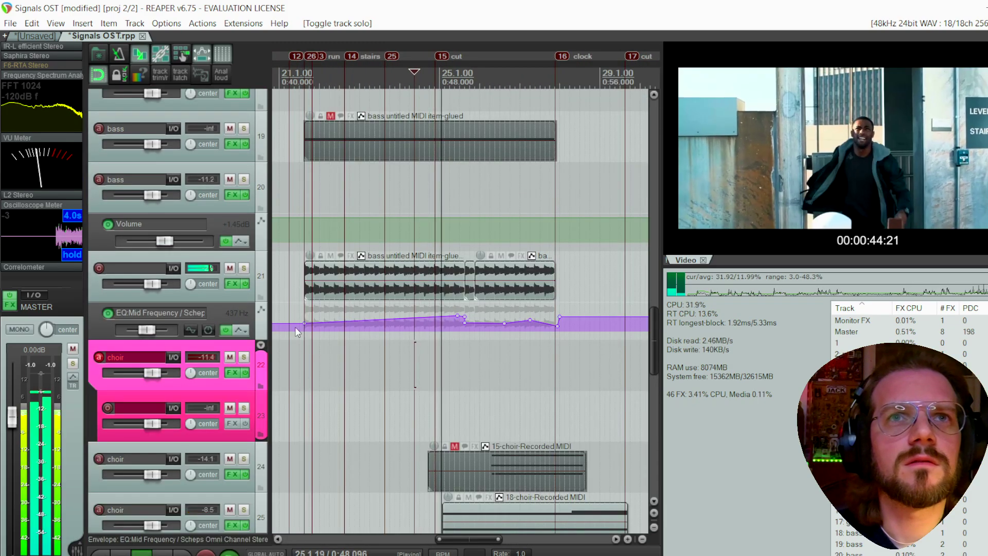
key("space")
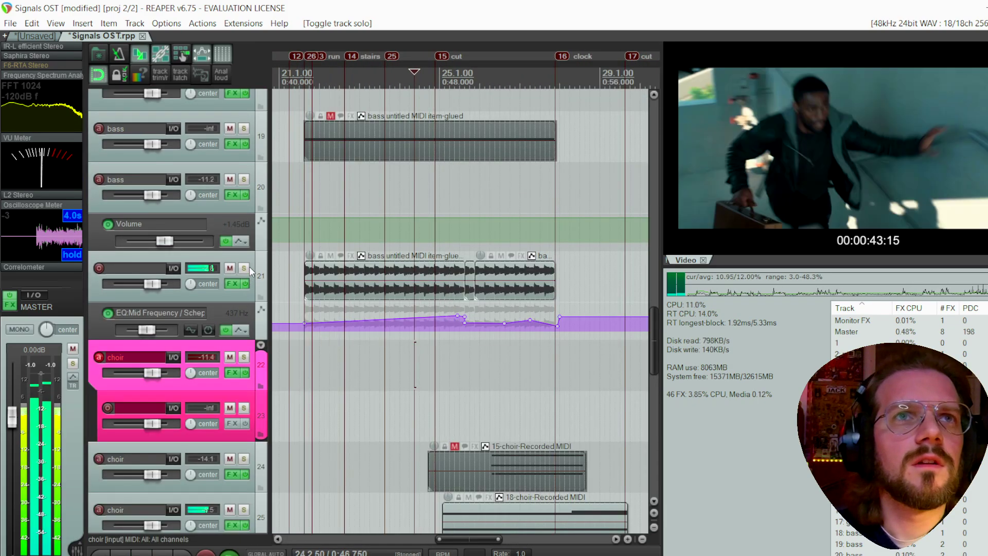
Solo the bass render on track 21 and play it from bar 21 with its EQ Mid Frequency envelope in view
left_click(244, 268)
scroll(523, 338, "down", 2)
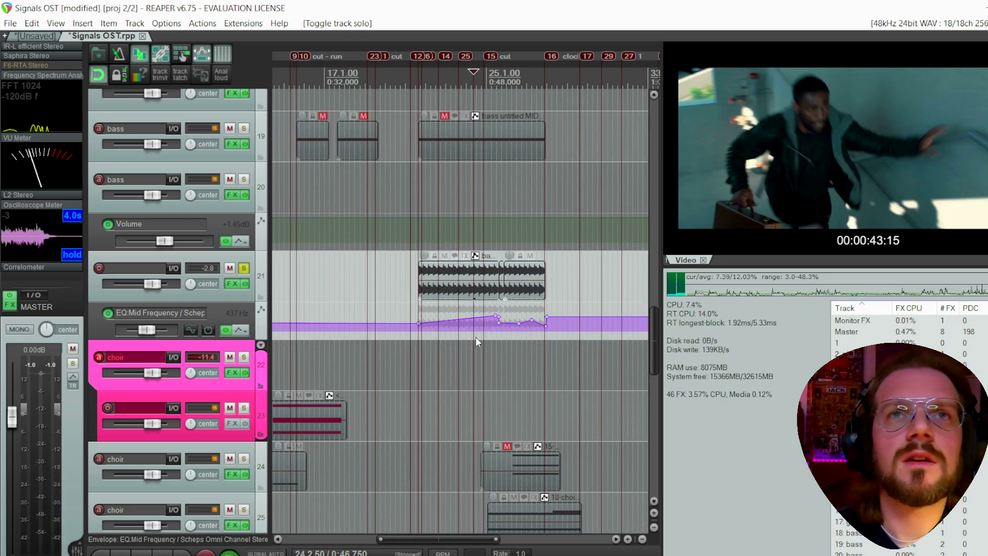
left_click(420, 350)
scroll(421, 343, "up", 2)
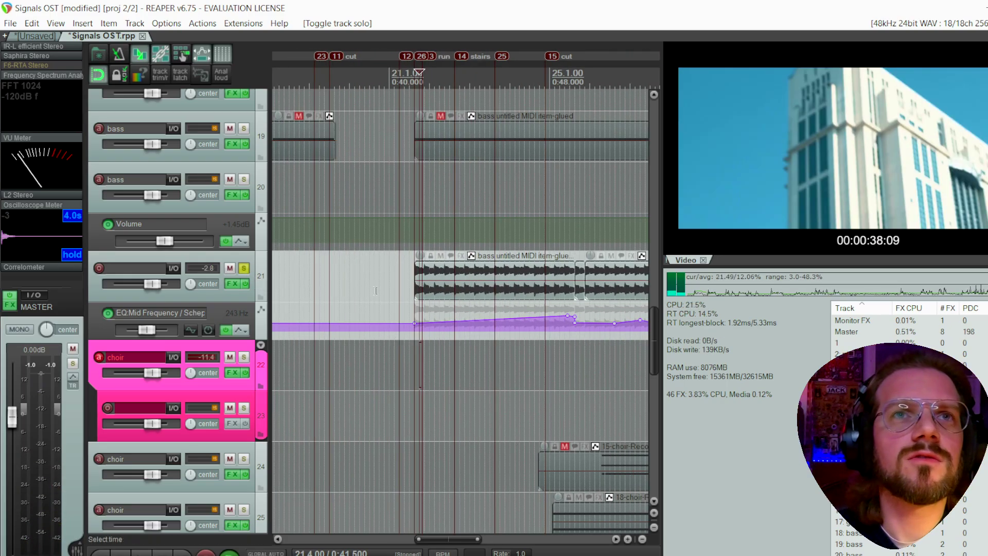
scroll(455, 312, "down", 1)
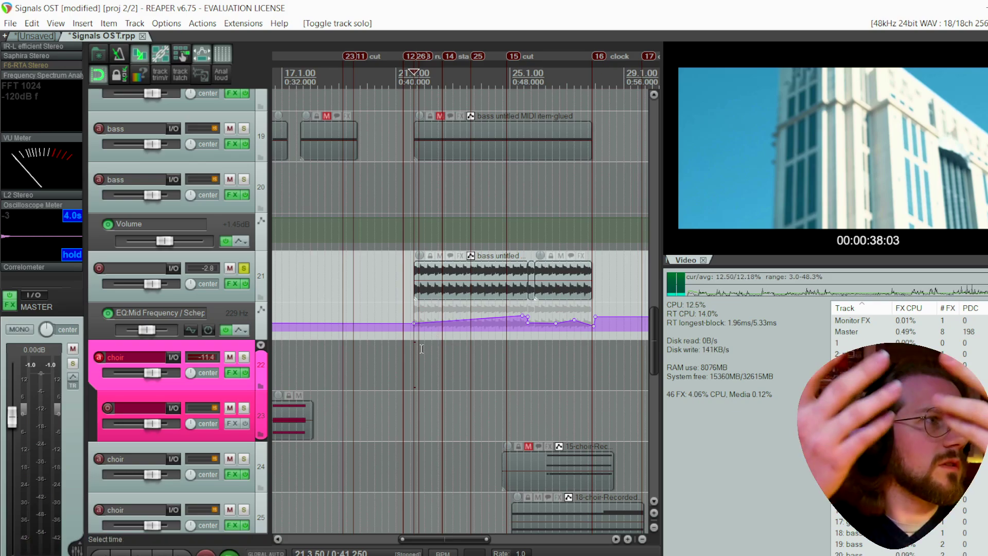
key("space")
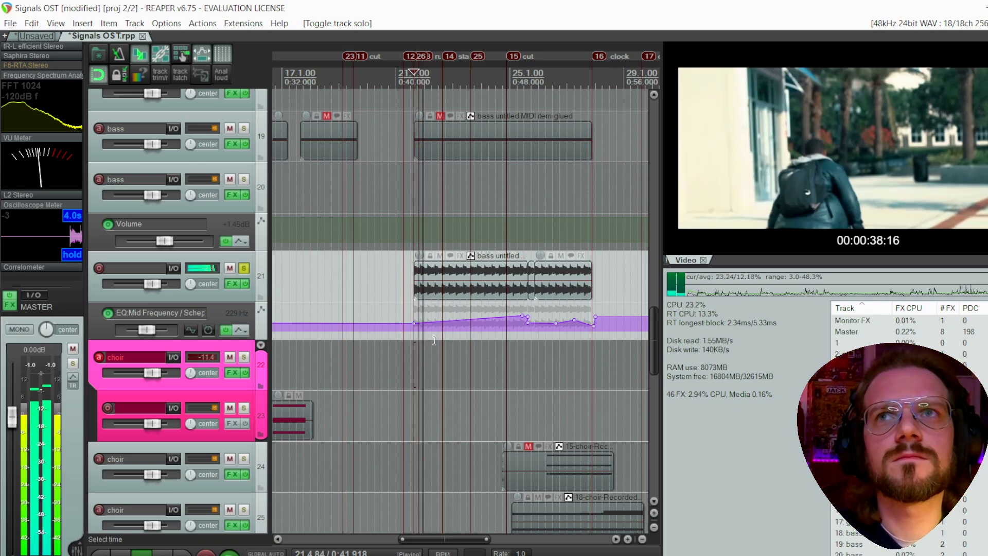
scroll(432, 339, "down", 1)
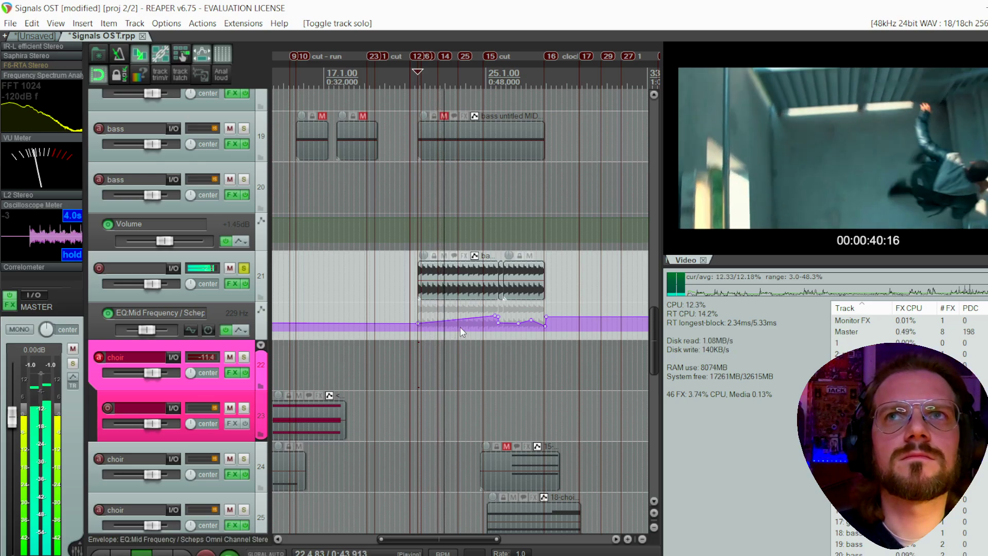
scroll(430, 317, "down", 1)
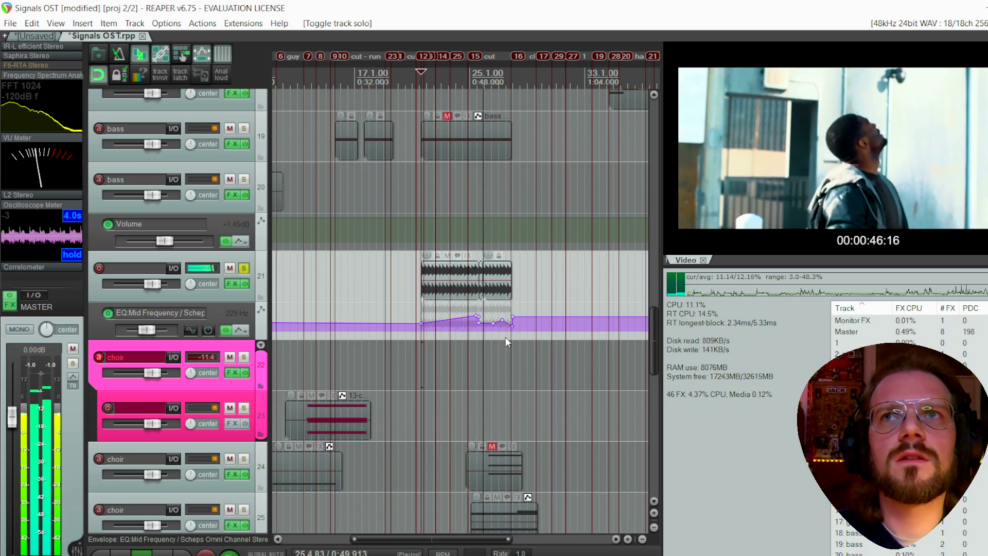
Stop playback, view the bass render on track 21 up close, and widen the video preview beside the arrangement
key("space")
scroll(501, 314, "up", 3)
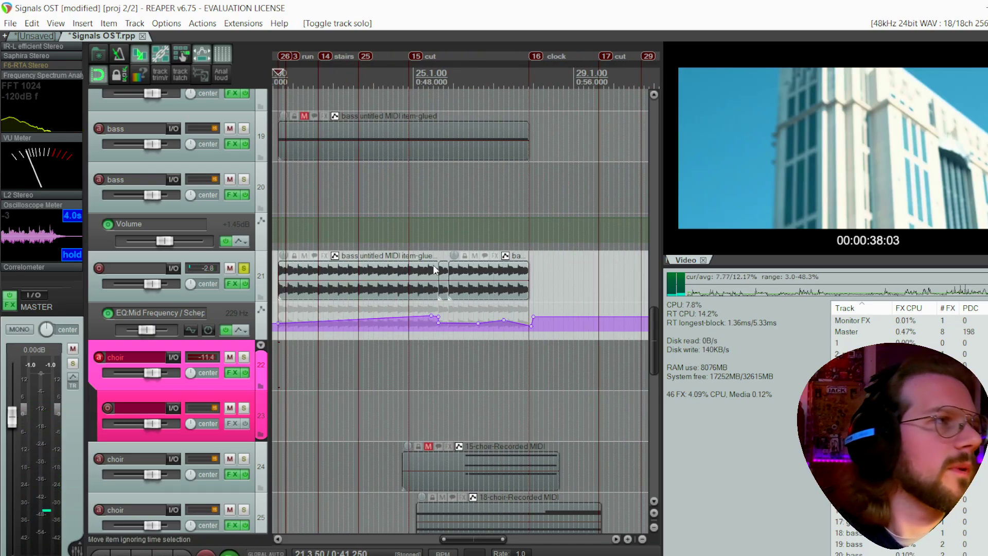
left_click_drag(662, 238, 636, 238)
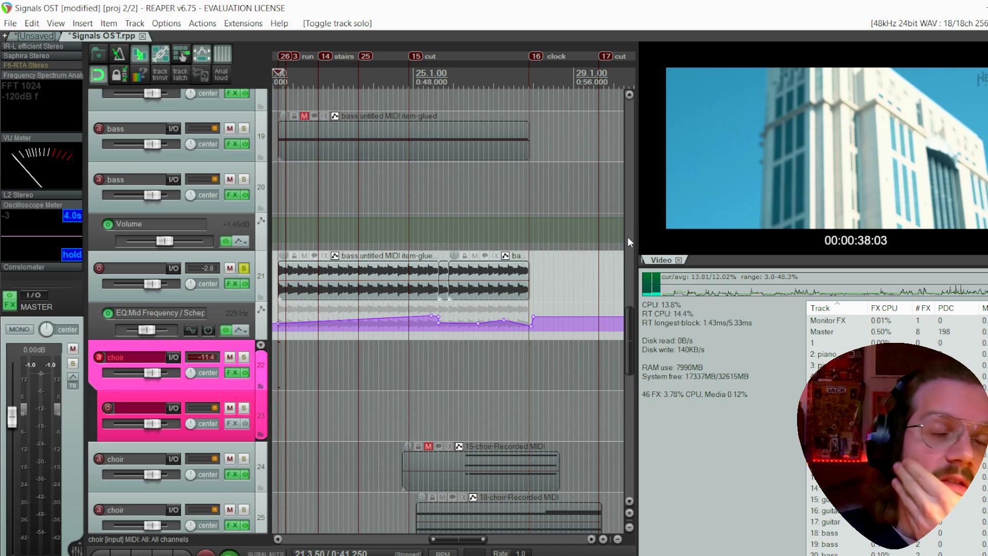
Clear the solo on track 21 and play the full mix from bar 25 with the choir tracks in view
left_click(430, 363)
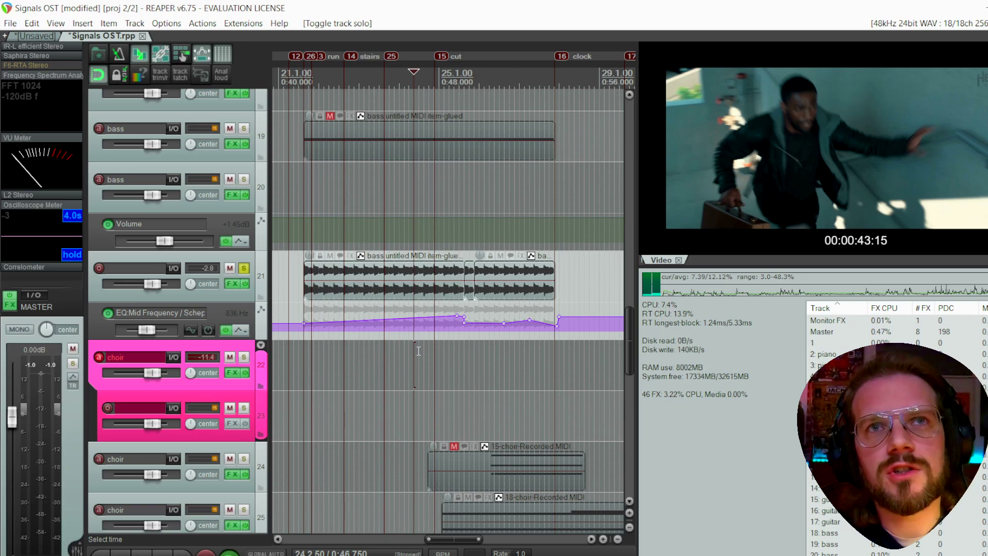
scroll(451, 347, "down", 2)
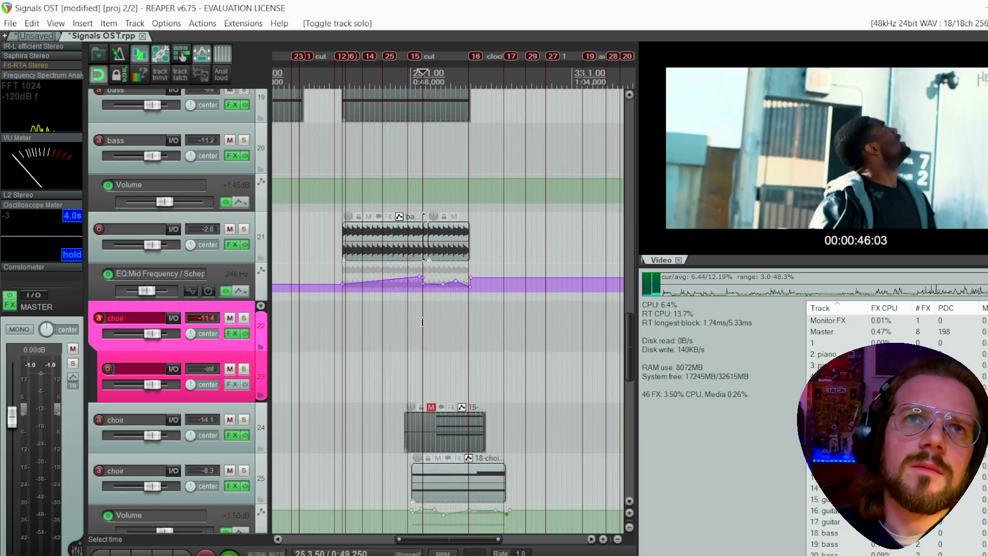
key("space")
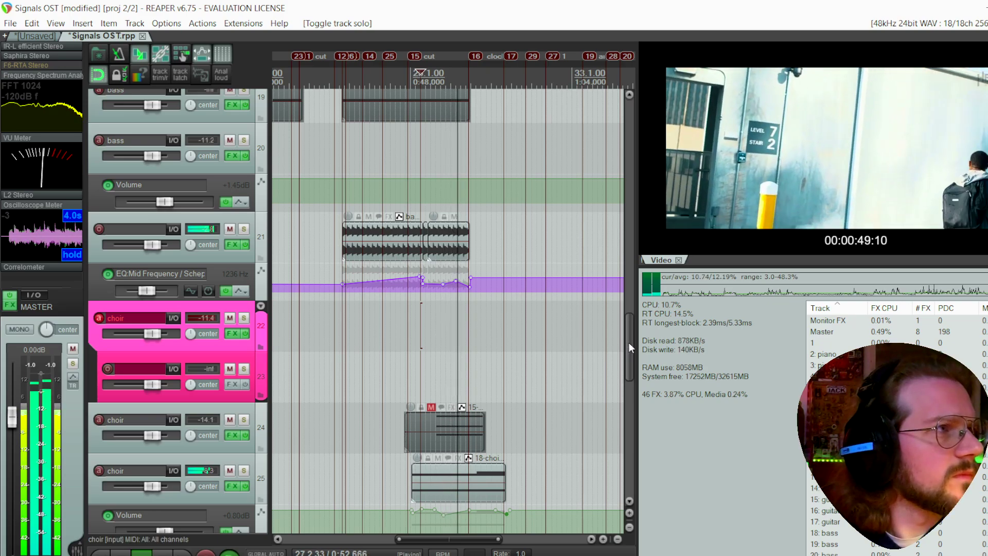
left_click_drag(628, 342, 636, 367)
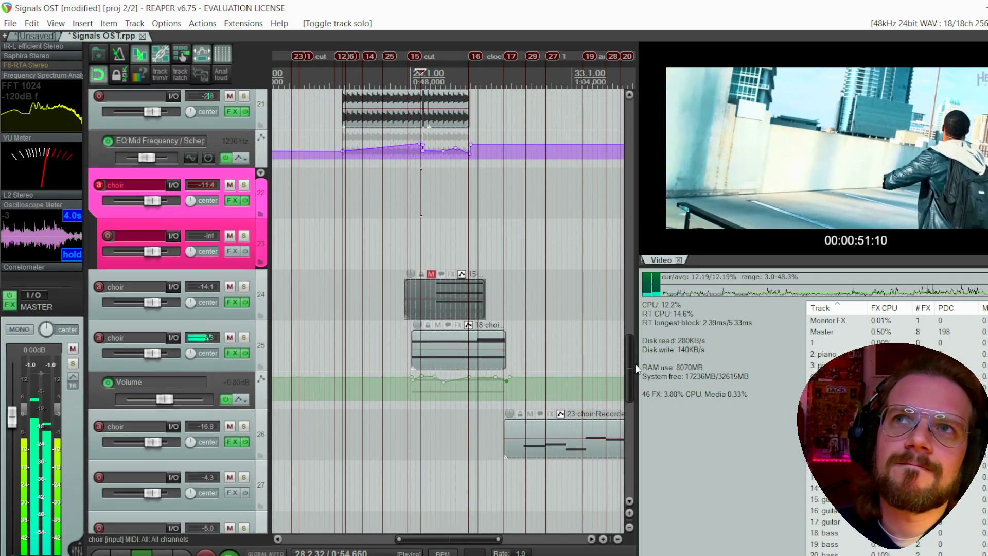
key("space")
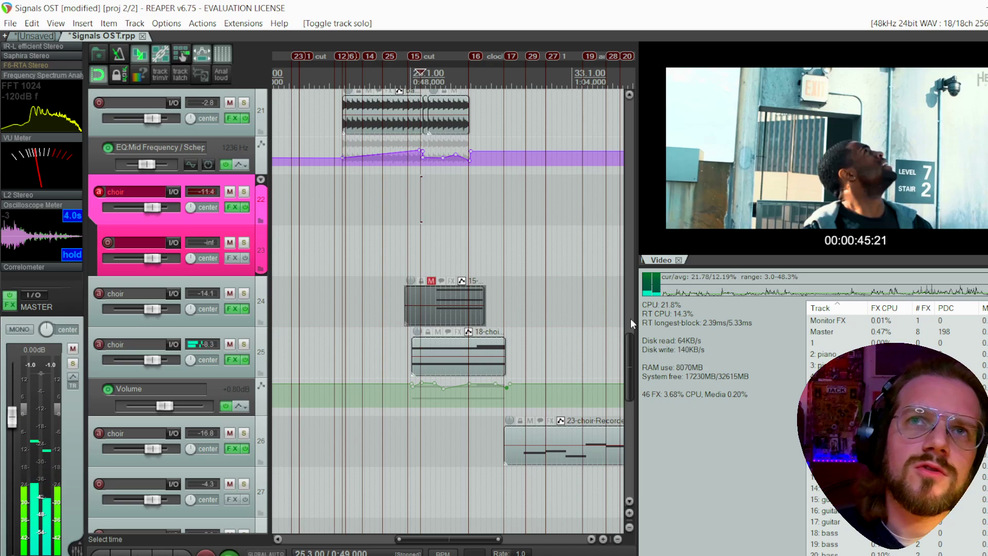
Mute the short, quiet item starting at bar 25.3 on track 30
scroll(469, 361, "down", 6)
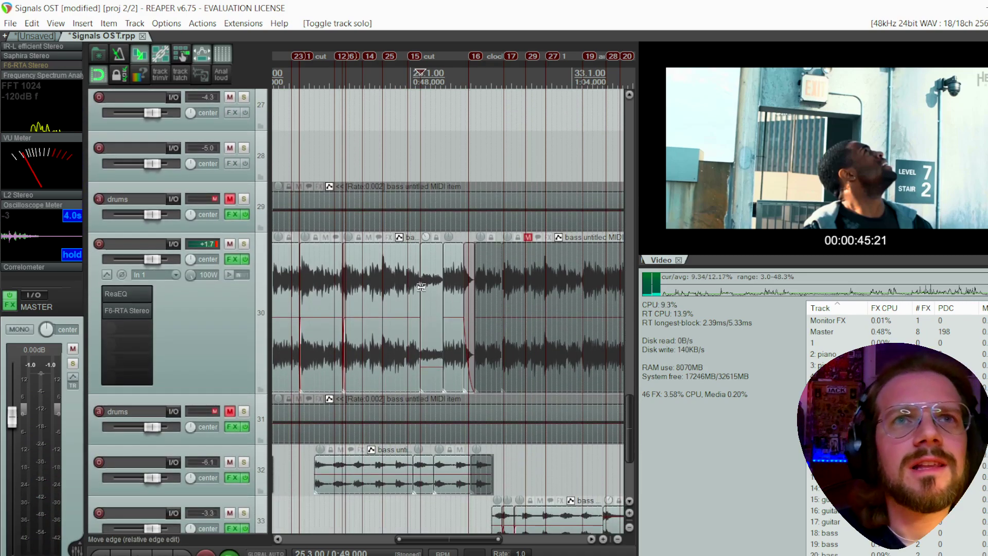
scroll(421, 286, "up", 3)
left_click(447, 239)
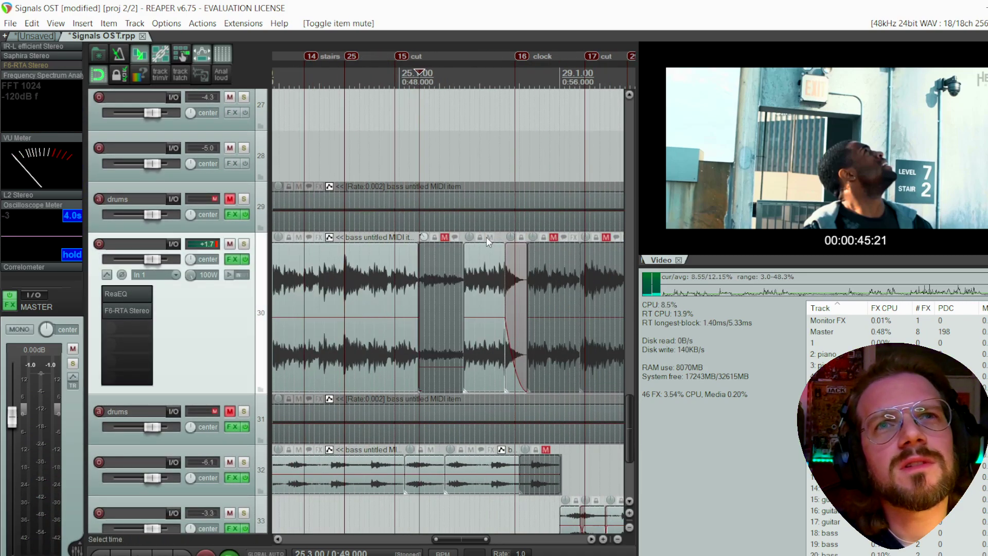
Play the full mix from bar 23.4 through the muted item on track 30 and examine the items around it
scroll(461, 230, "down", 2)
left_click(397, 167)
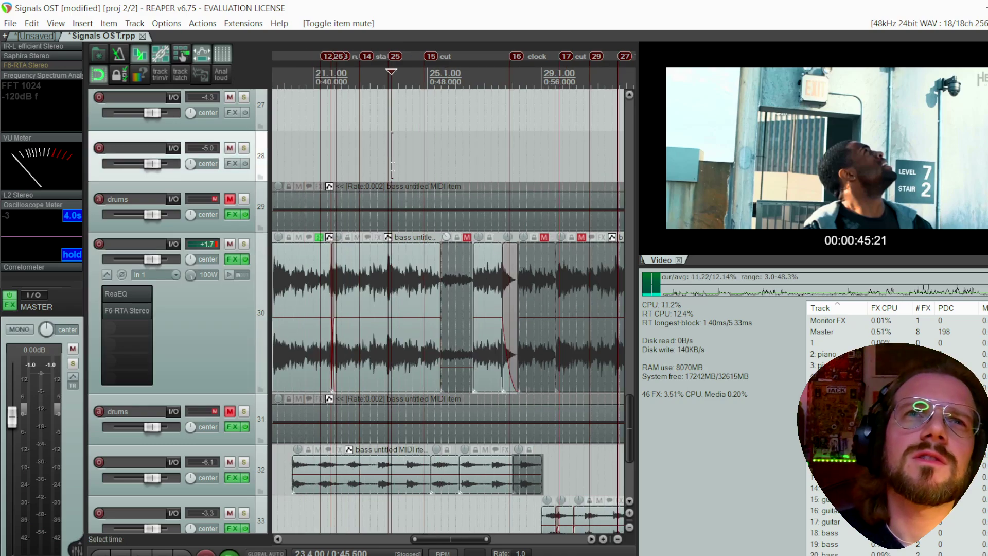
key("space")
scroll(512, 301, "up", 2)
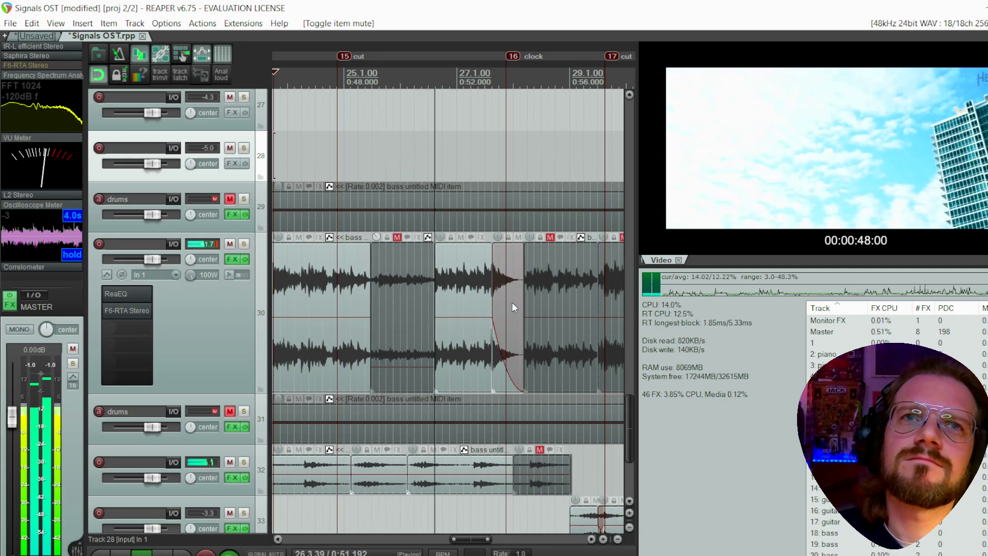
scroll(414, 302, "down", 3)
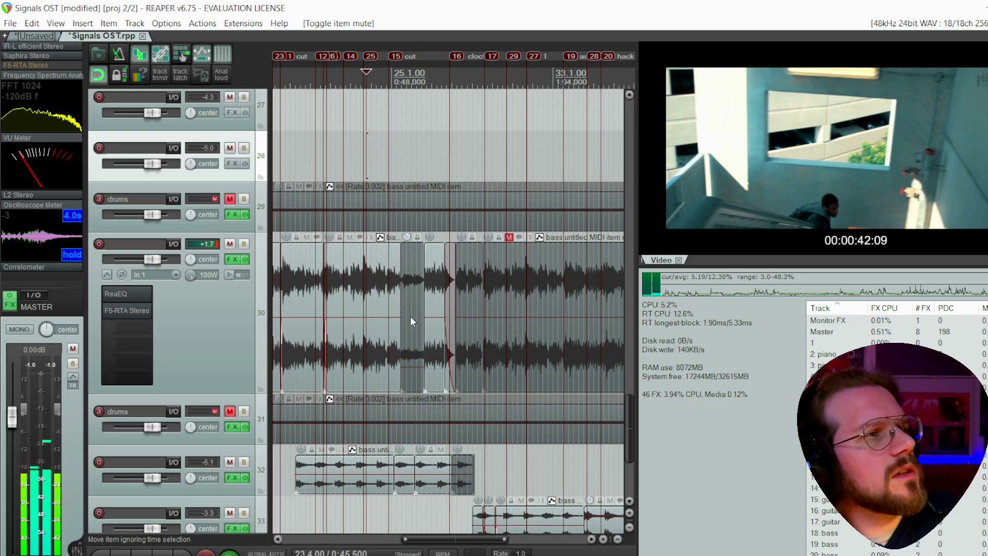
scroll(391, 301, "up", 3)
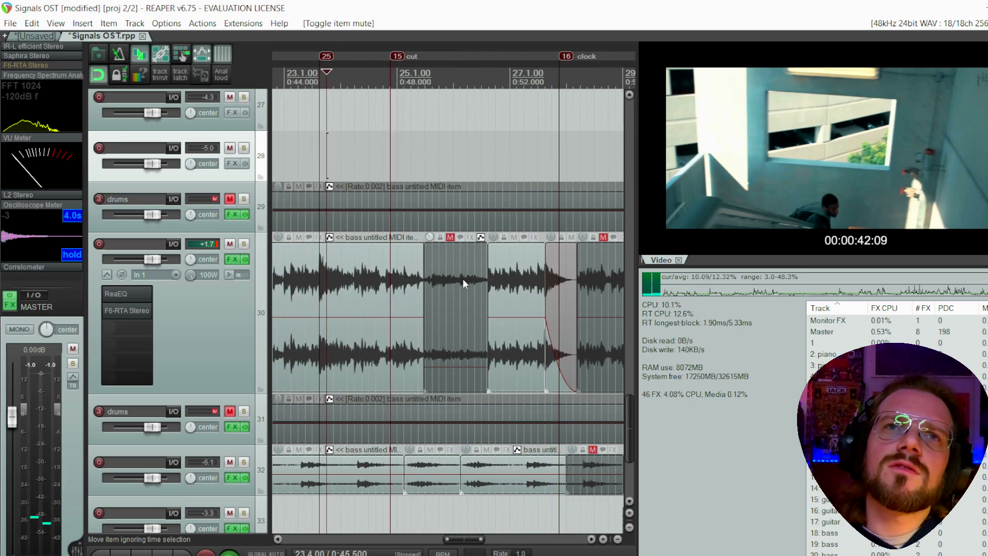